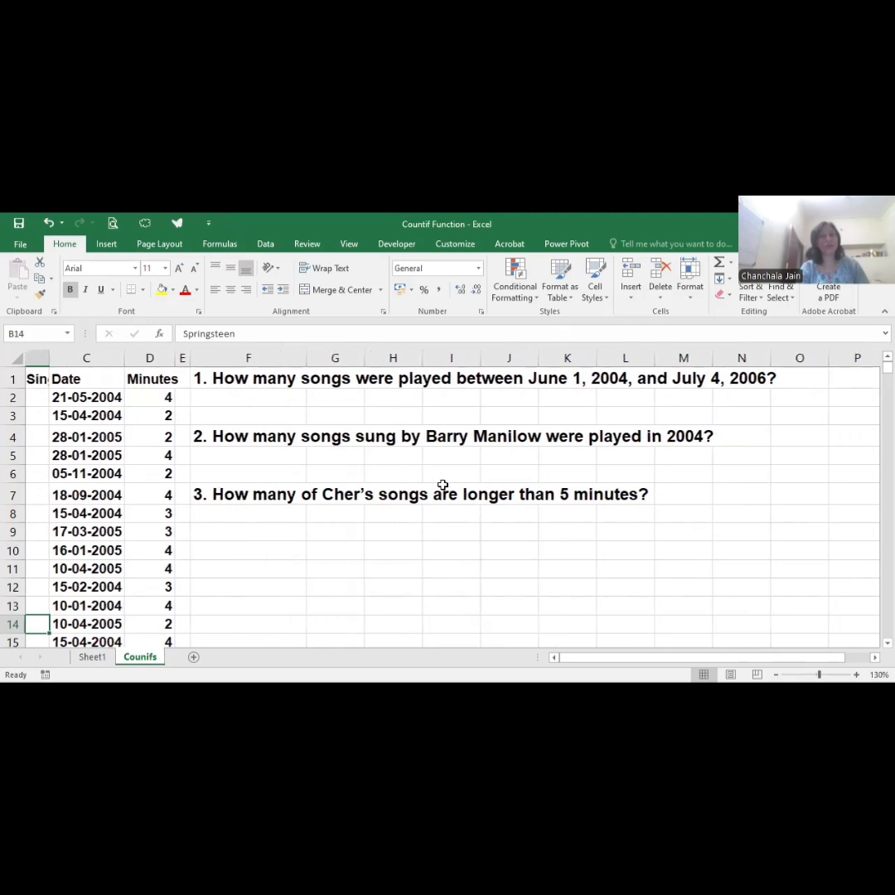
# - Start a COUNTIFS formula in F2 with criteria range C2:C952 and the criterion ">=01-06-2004"
pyautogui.hscroll(-1, 442, 484)
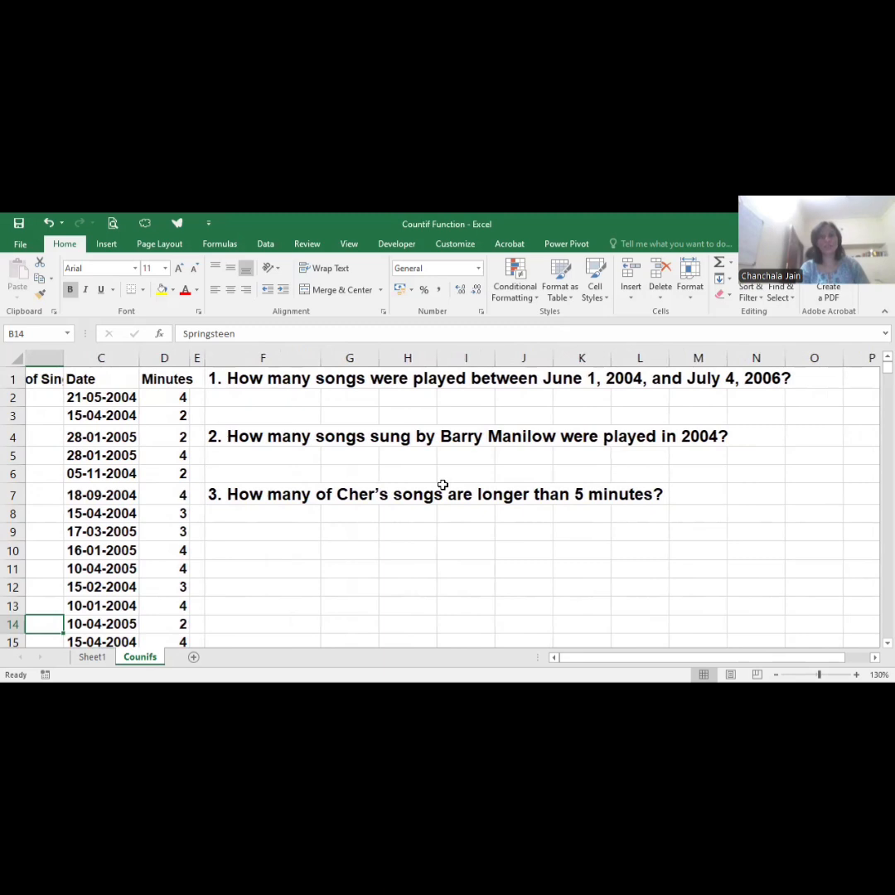
pyautogui.hscroll(2, 442, 485)
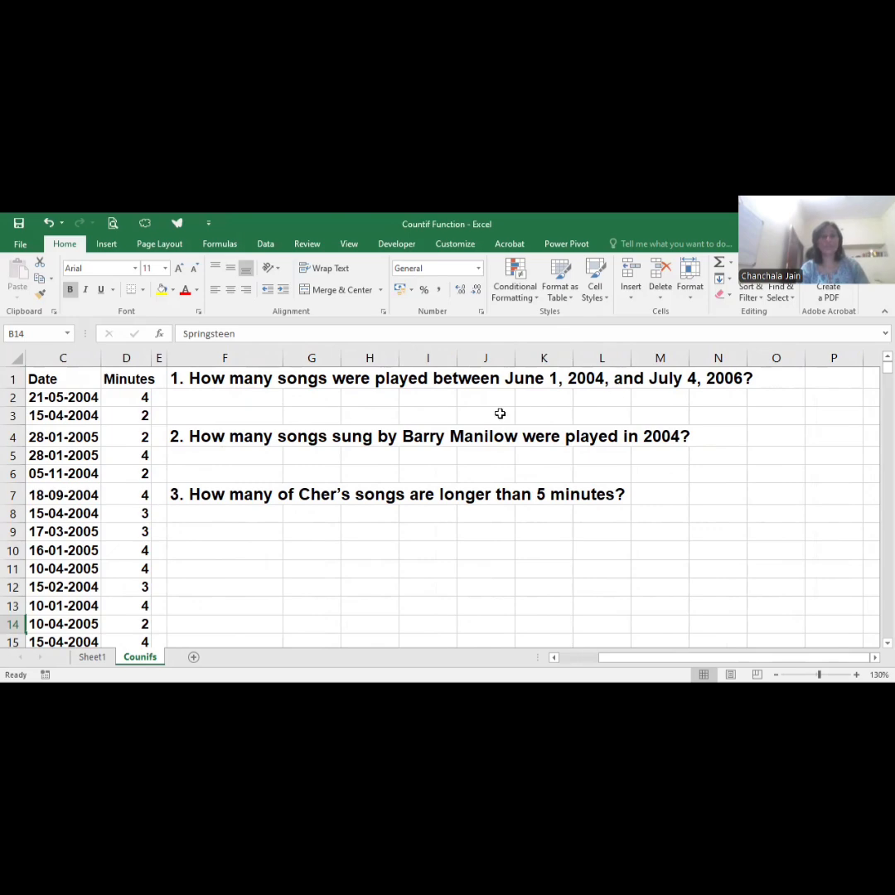
pyautogui.hscroll(-2, 496, 398)
pyautogui.click(426, 394)
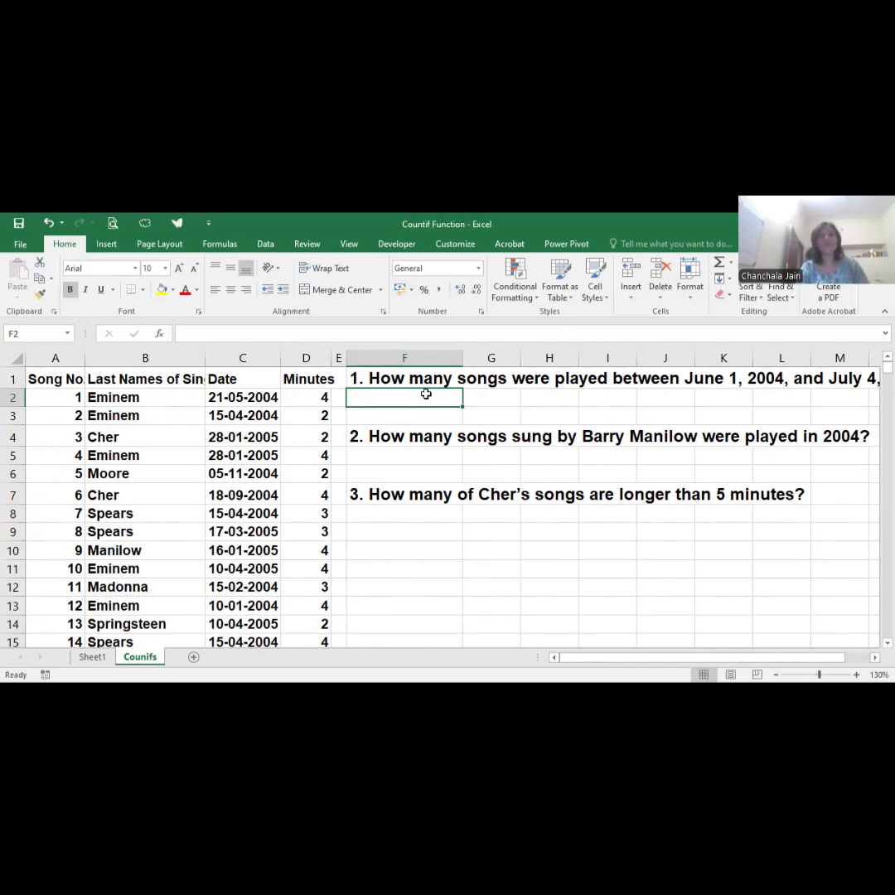
pyautogui.write('=')
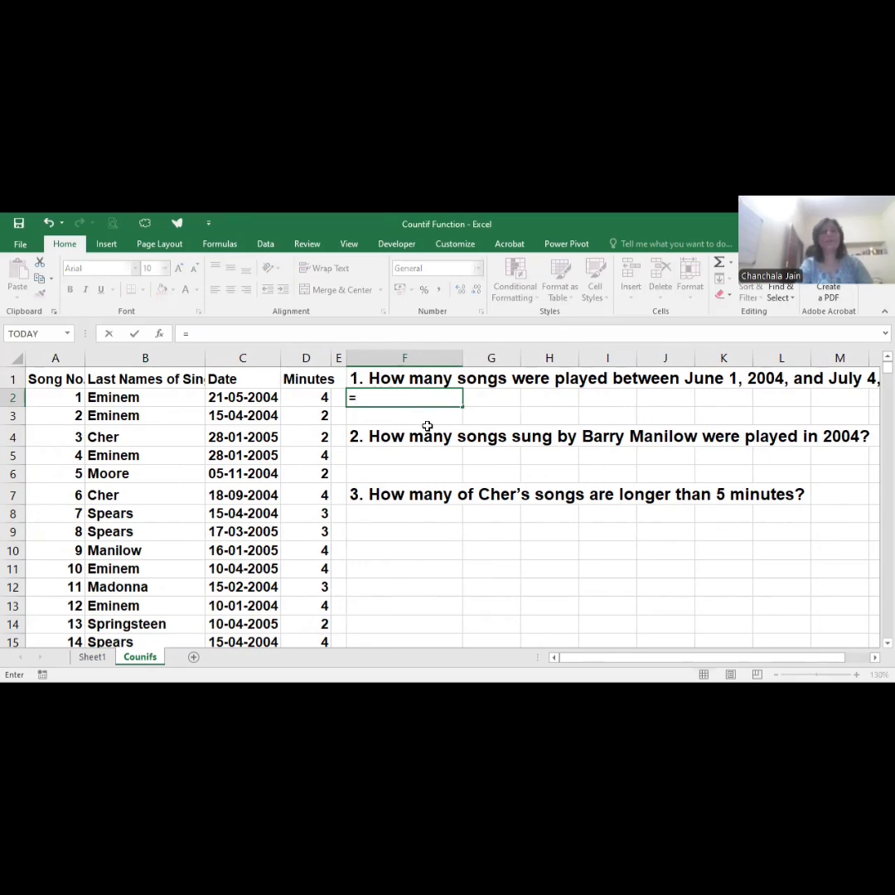
pyautogui.write('COUNTIFS(')
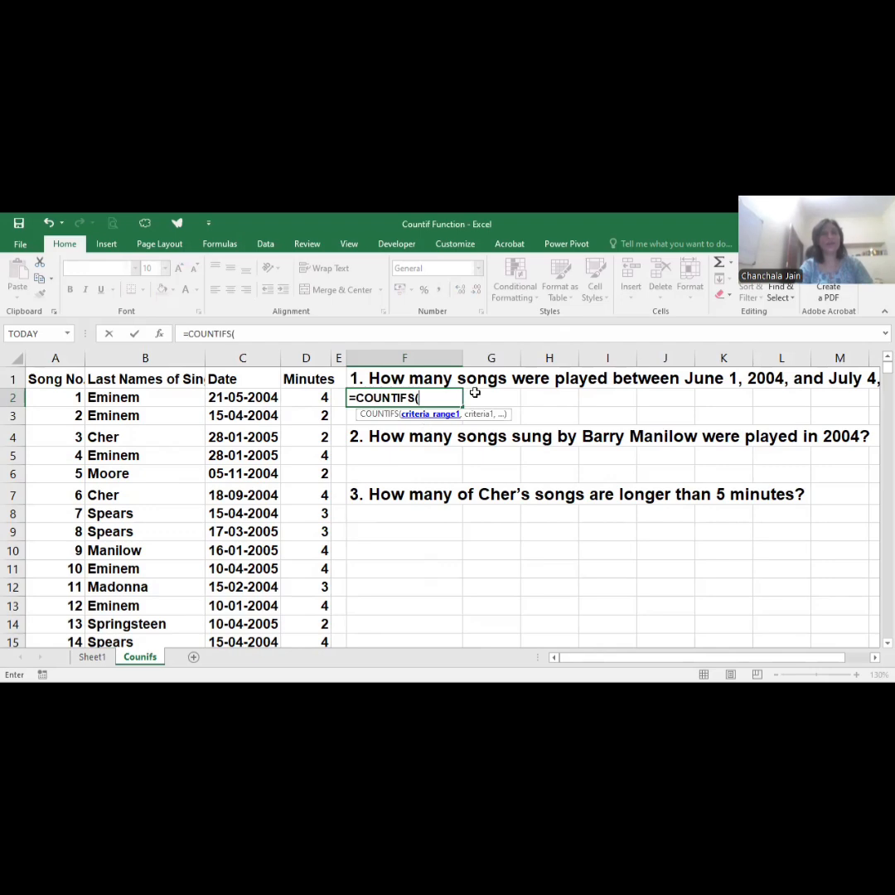
pyautogui.click(265, 397)
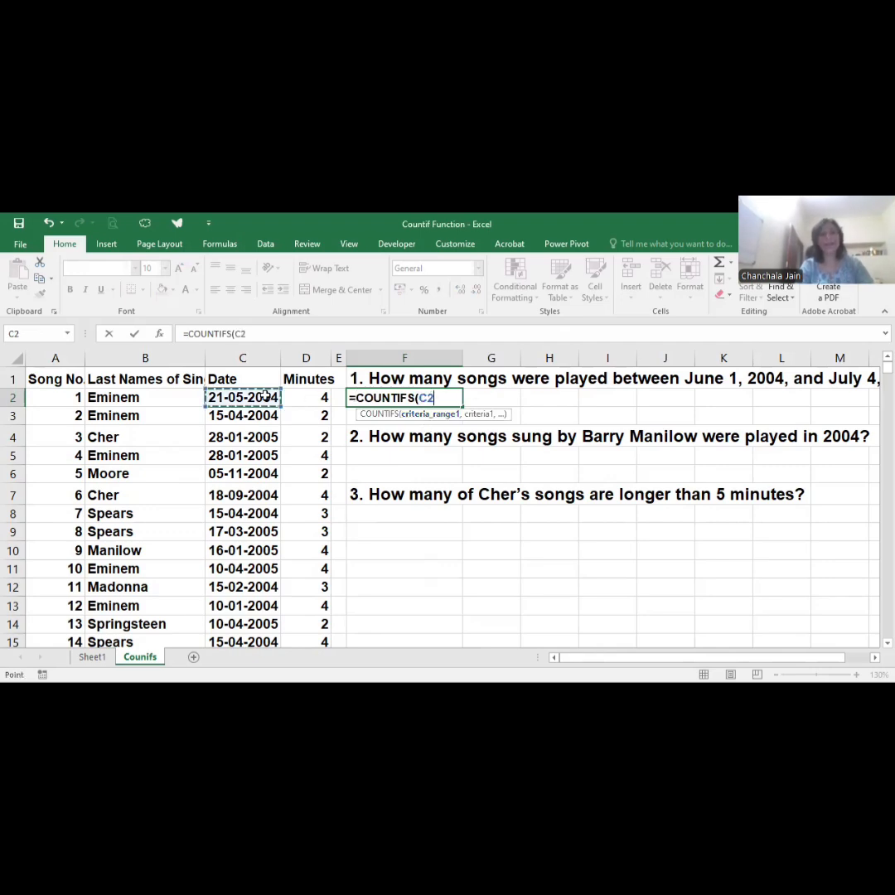
pyautogui.hotkey('ctrl', 'shift', 'Down')
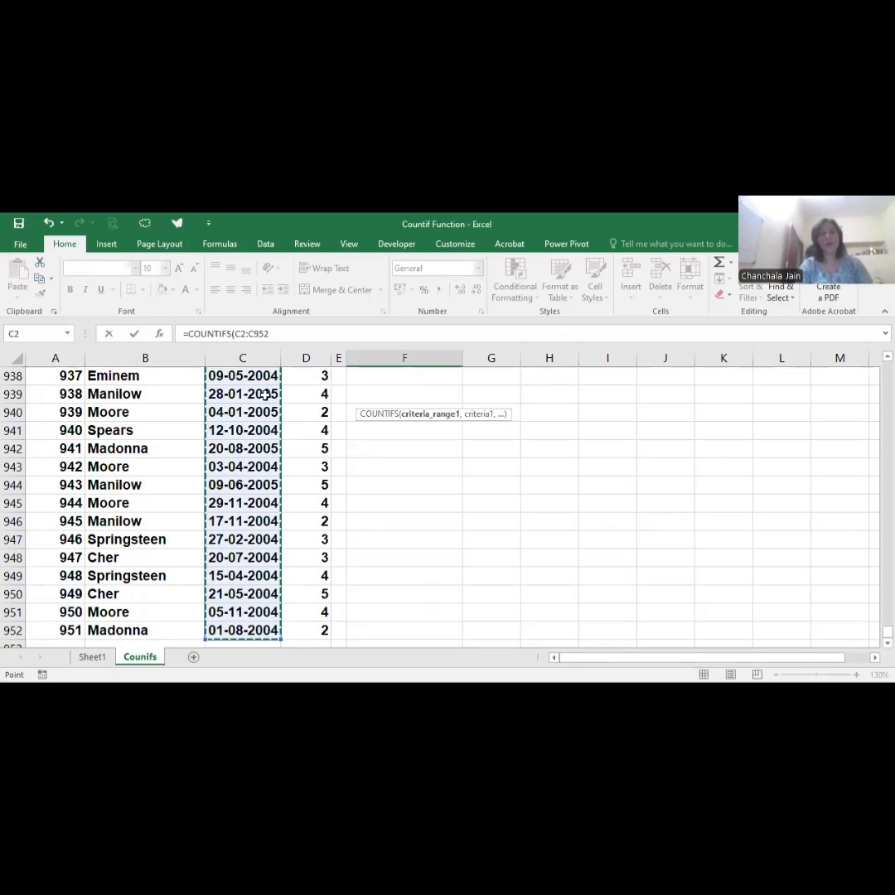
pyautogui.write(',')
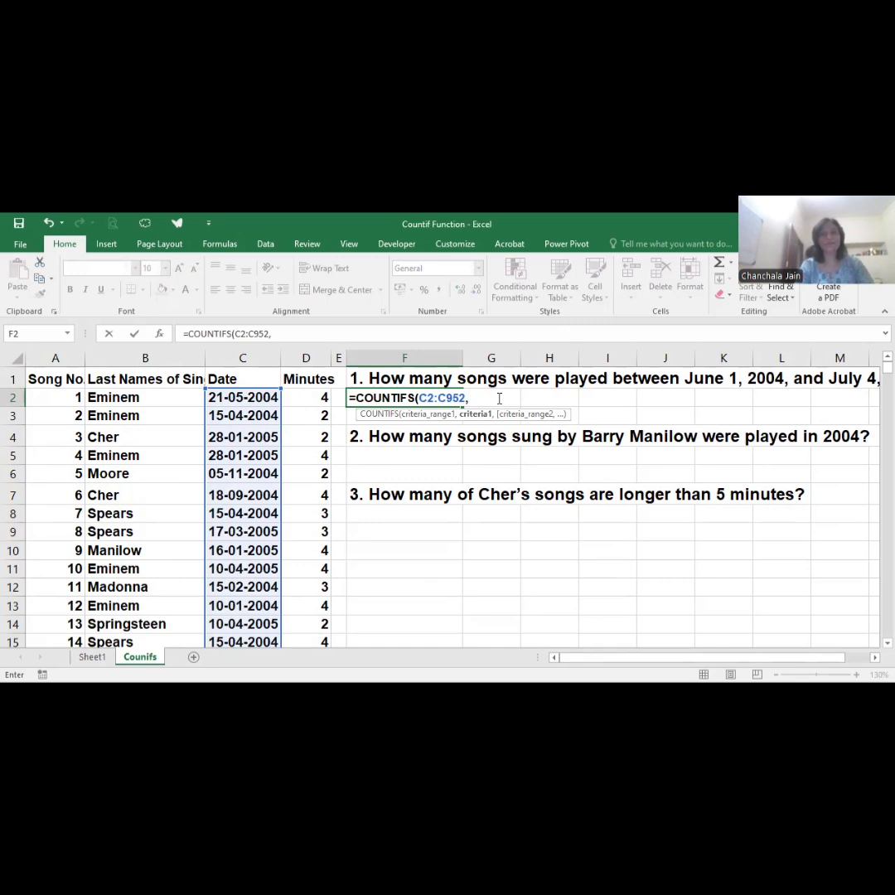
pyautogui.write('"')
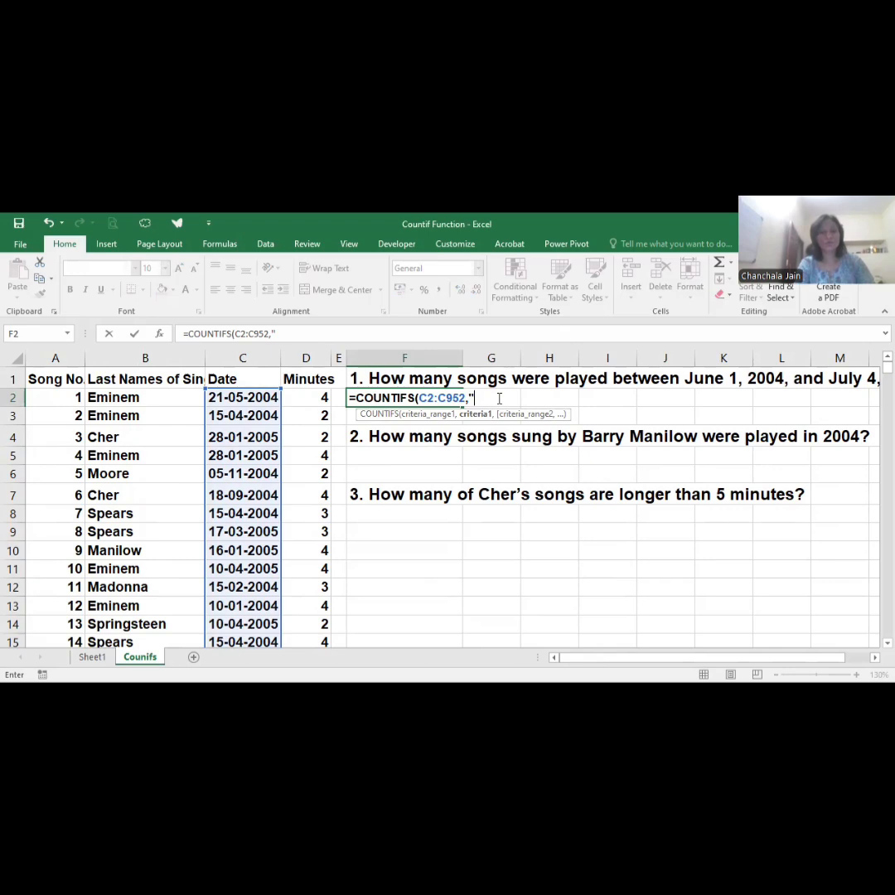
pyautogui.write('>=0')
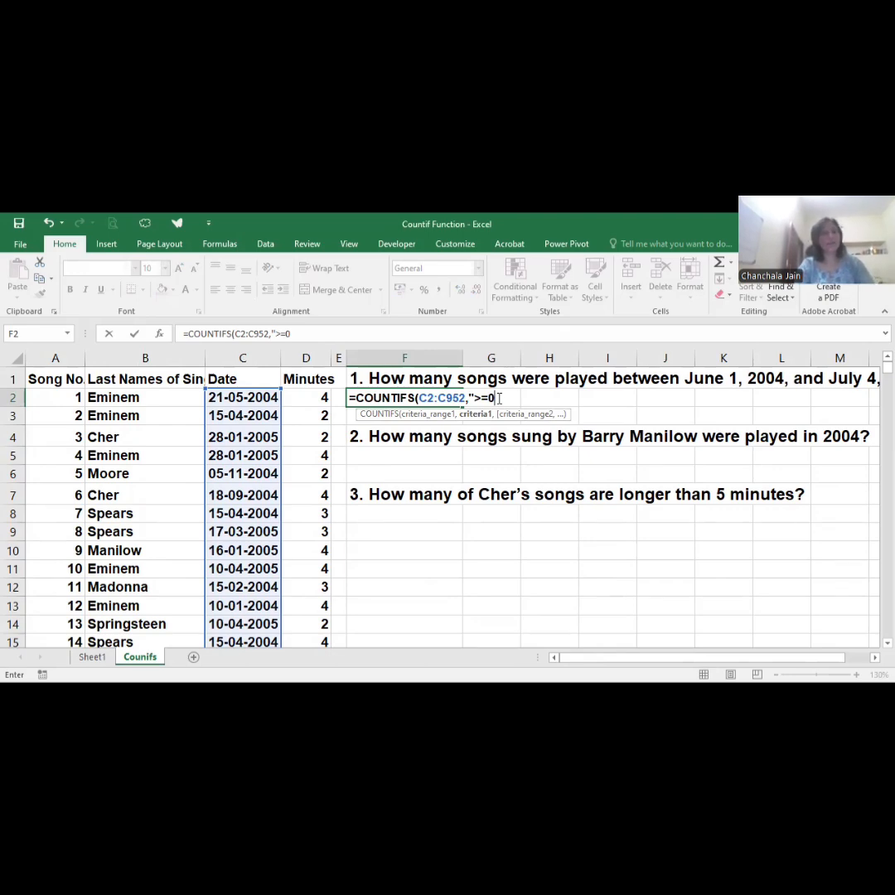
pyautogui.write('1-06-2004",')
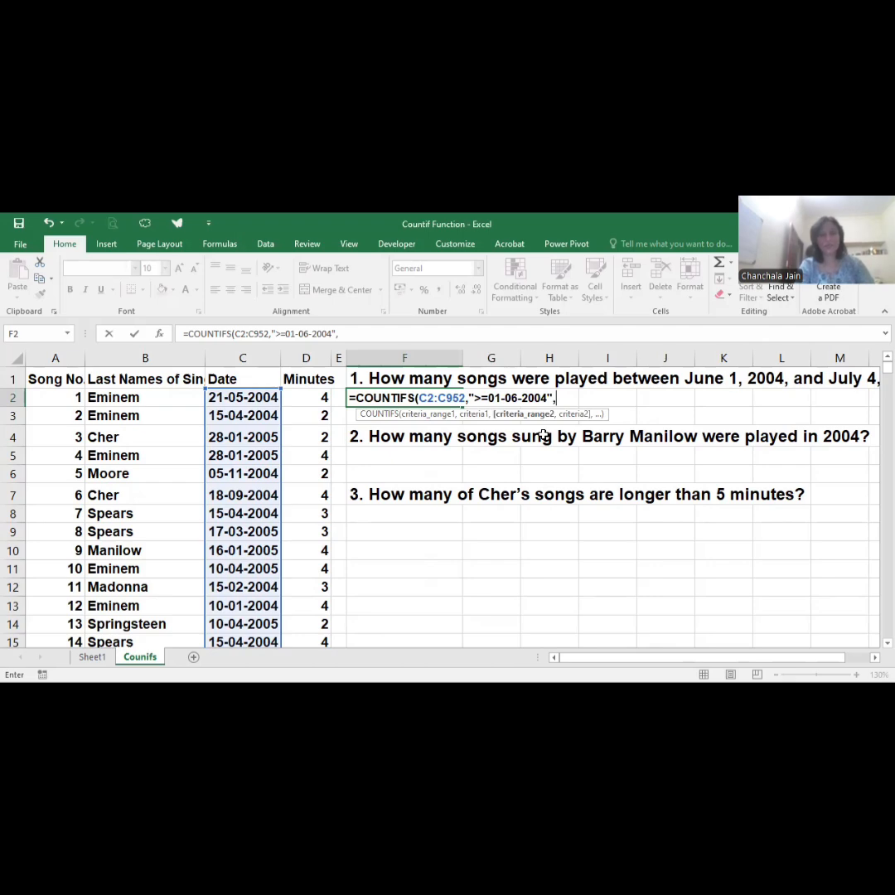
# - Complete the F2 formula with a second condition on C2:C952, "<=04-07-2006", and enter it
pyautogui.write('c2:c')
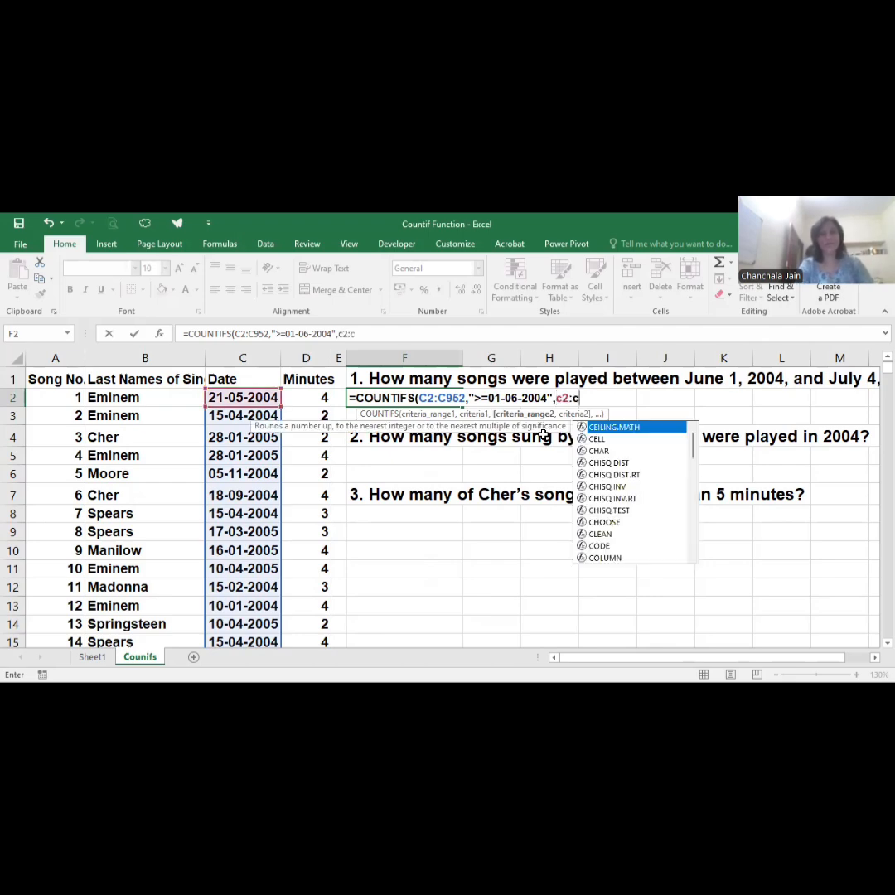
pyautogui.write('952')
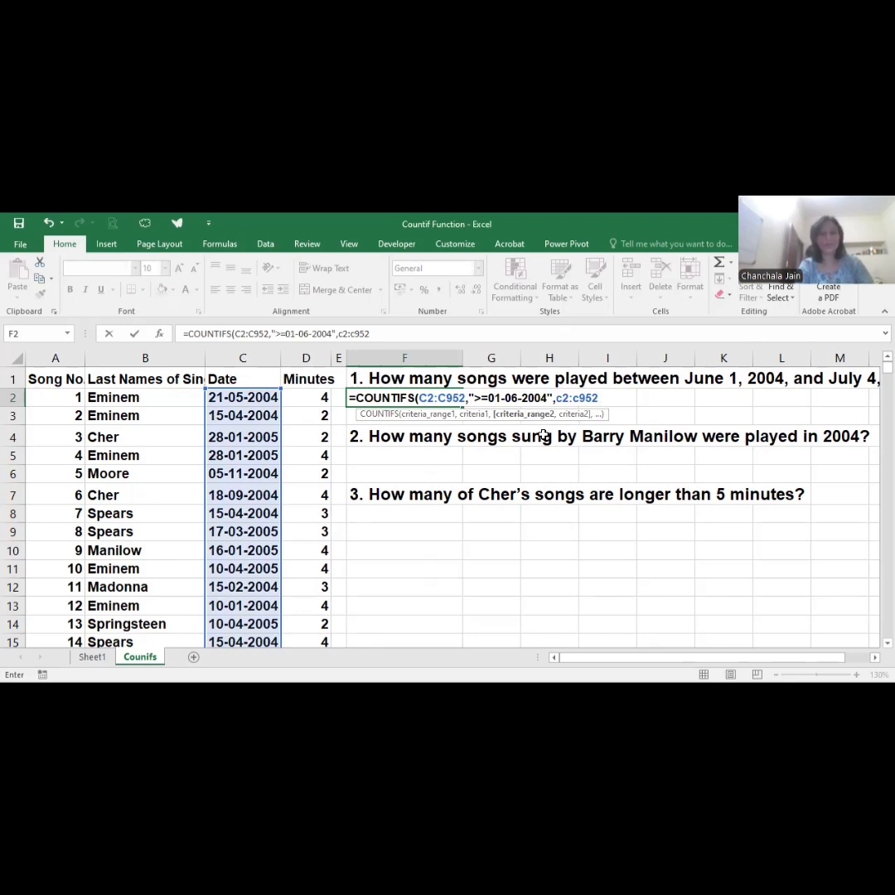
pyautogui.write(', "')
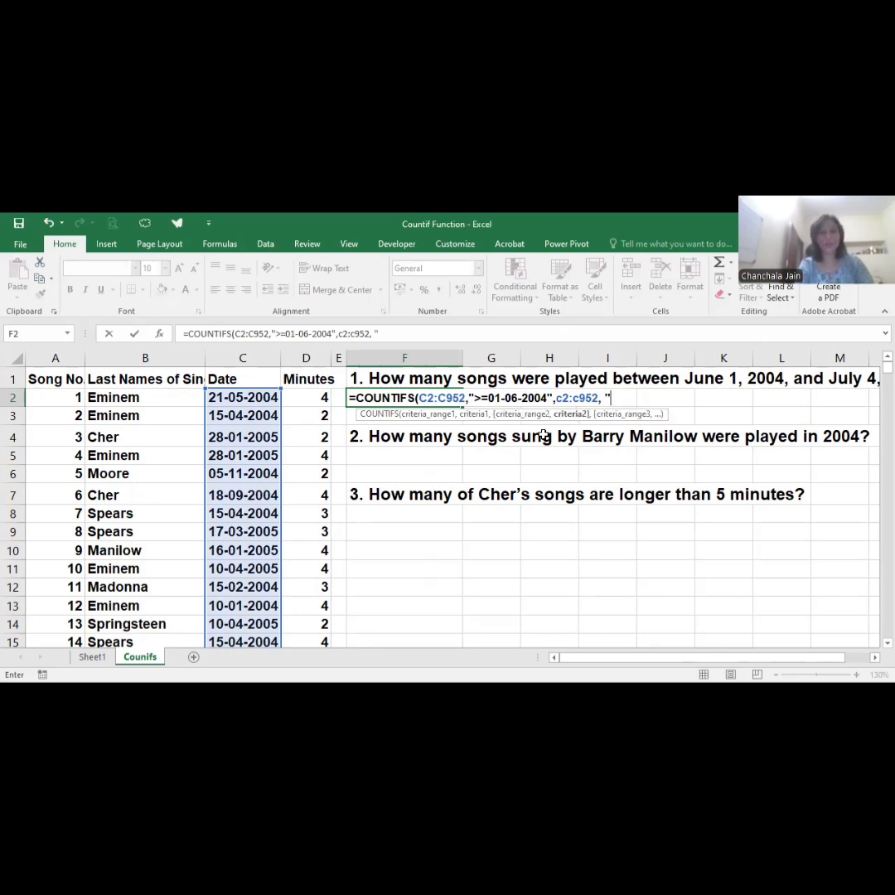
pyautogui.write('<=')
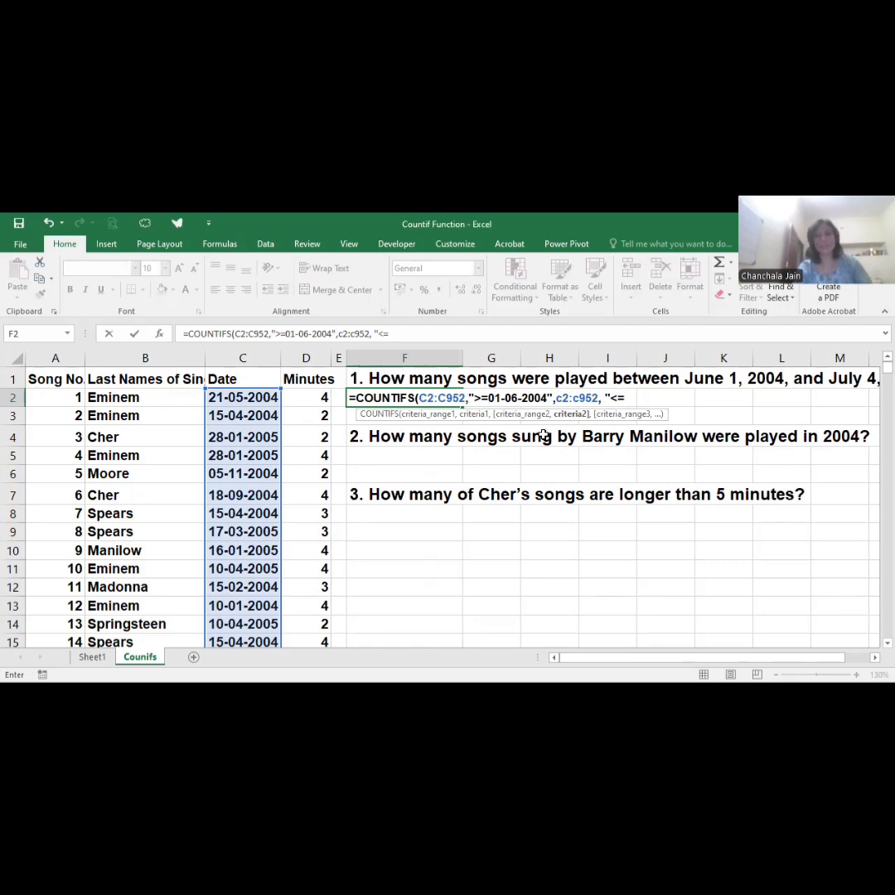
pyautogui.write('04-07-2006"')
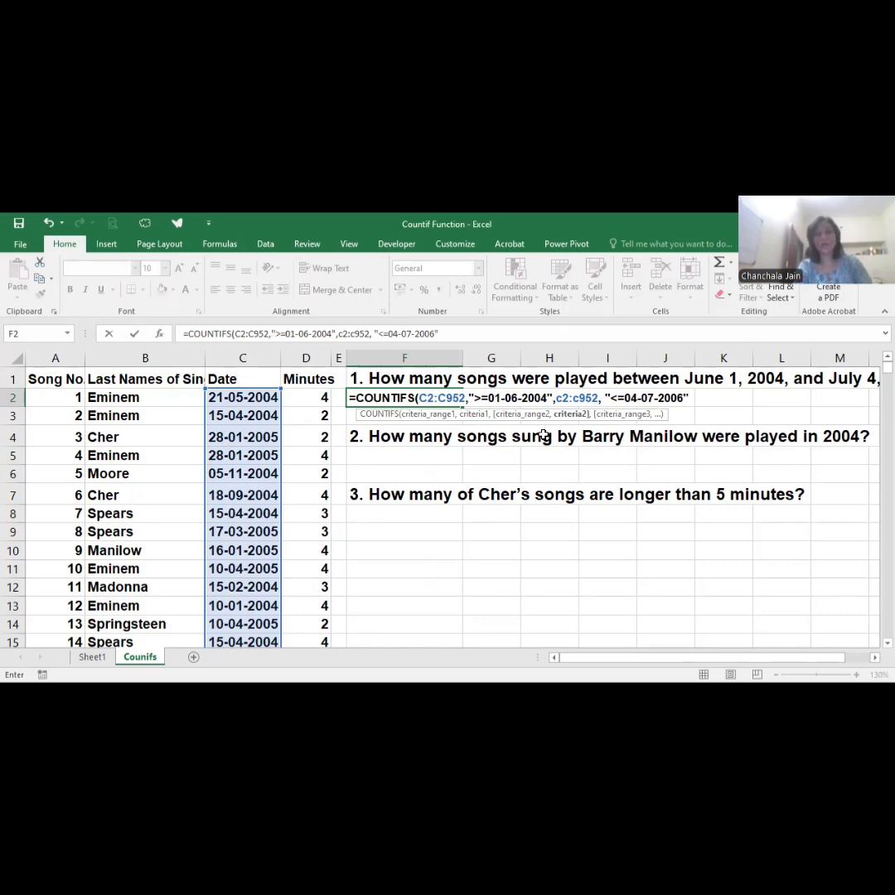
pyautogui.write(')')
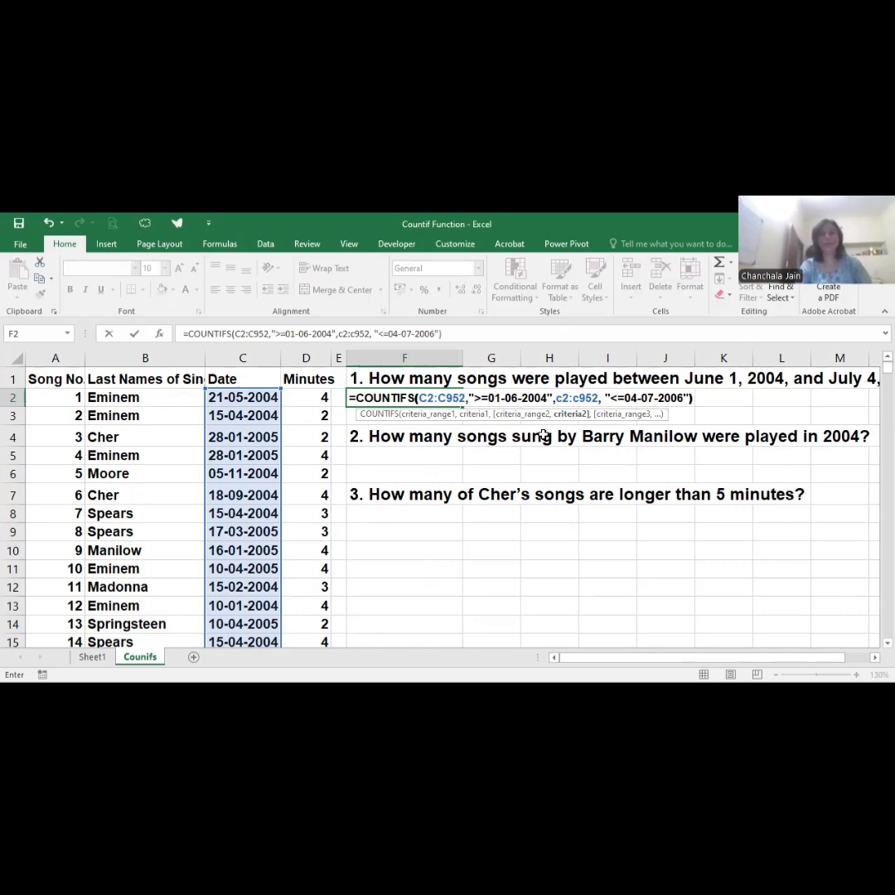
pyautogui.press('Return')
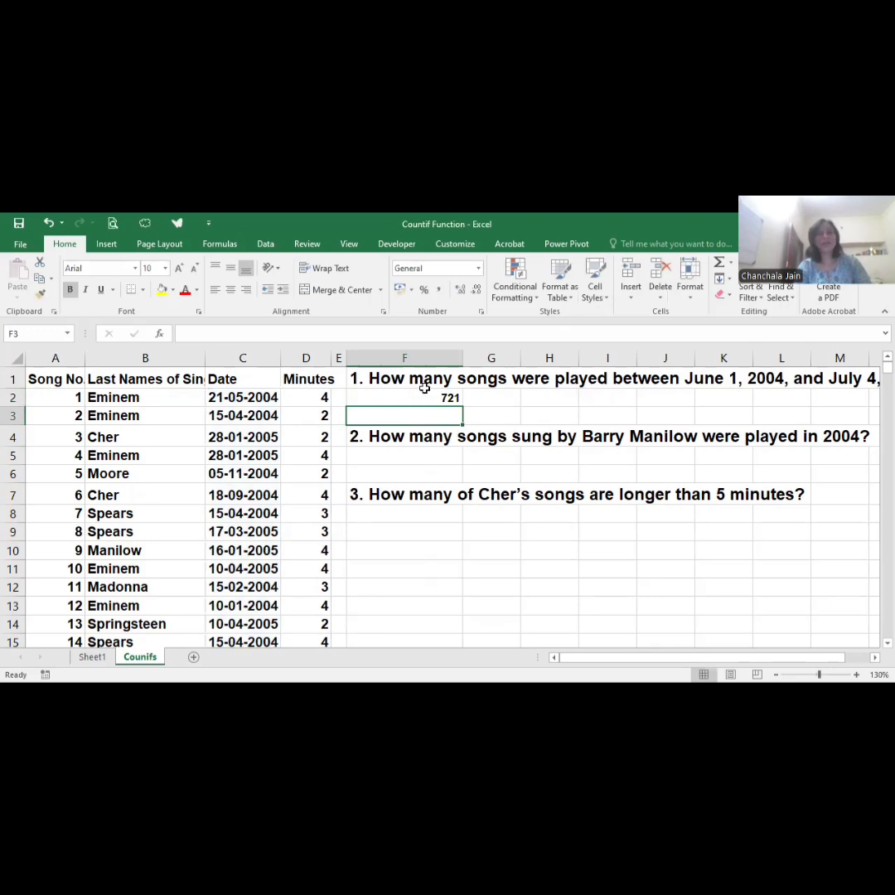
pyautogui.click(428, 401)
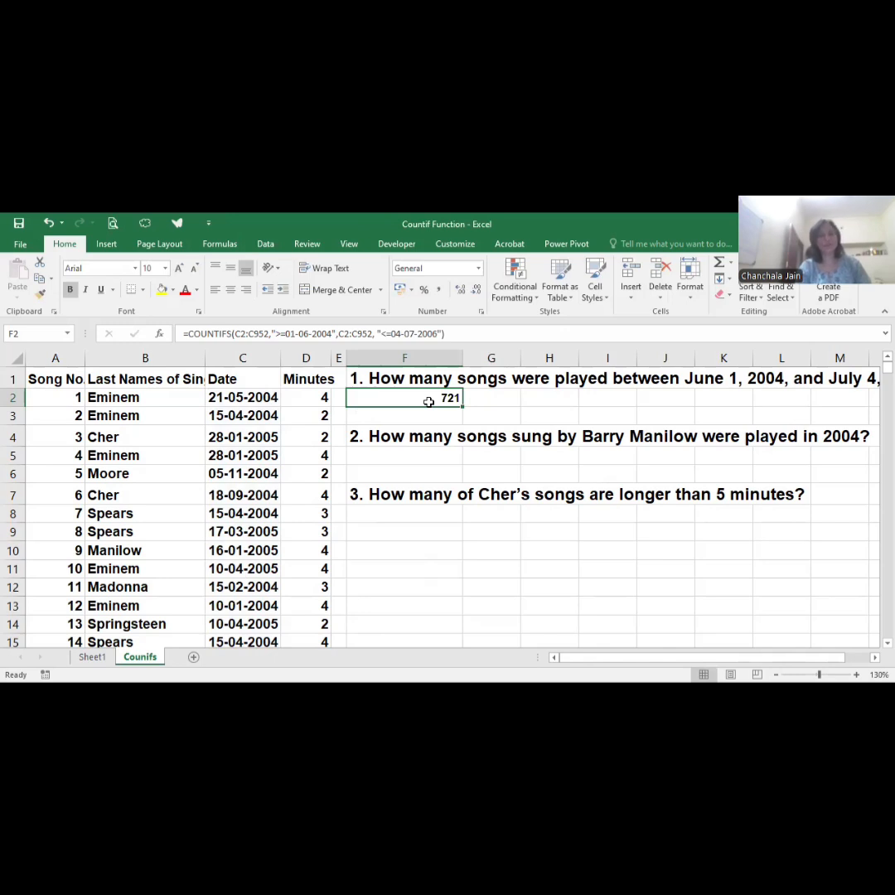
# - Start a COUNTIFS formula in F5 with criteria range B2:B952 and the criterion "Manilow"
pyautogui.click(403, 455)
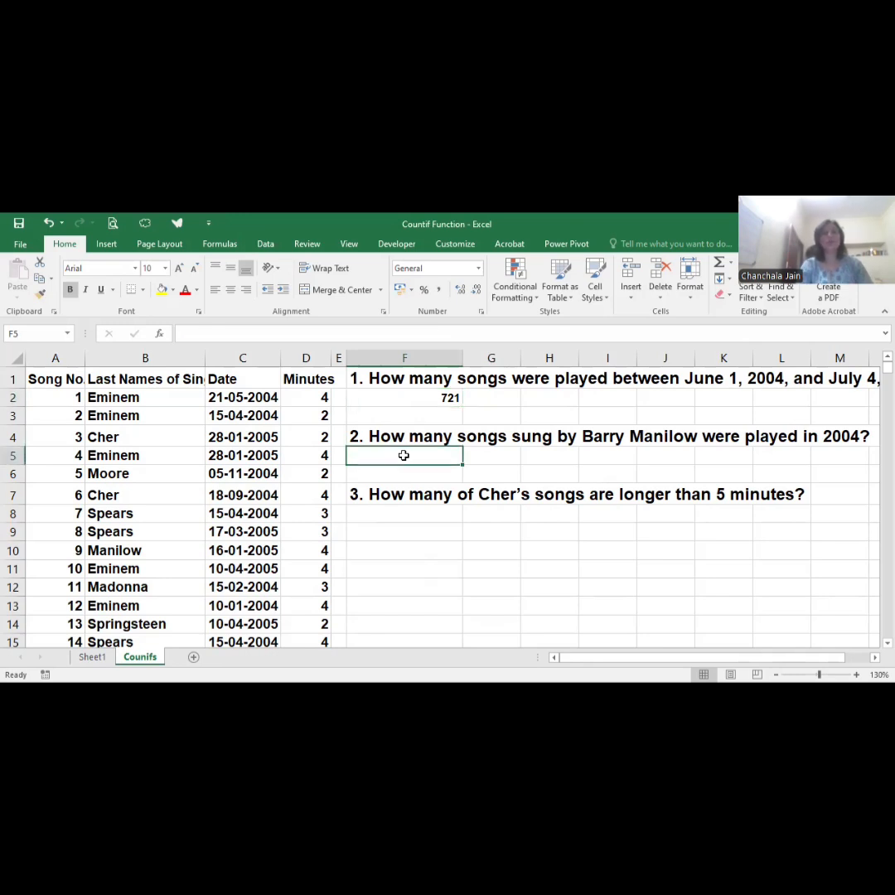
pyautogui.write('=')
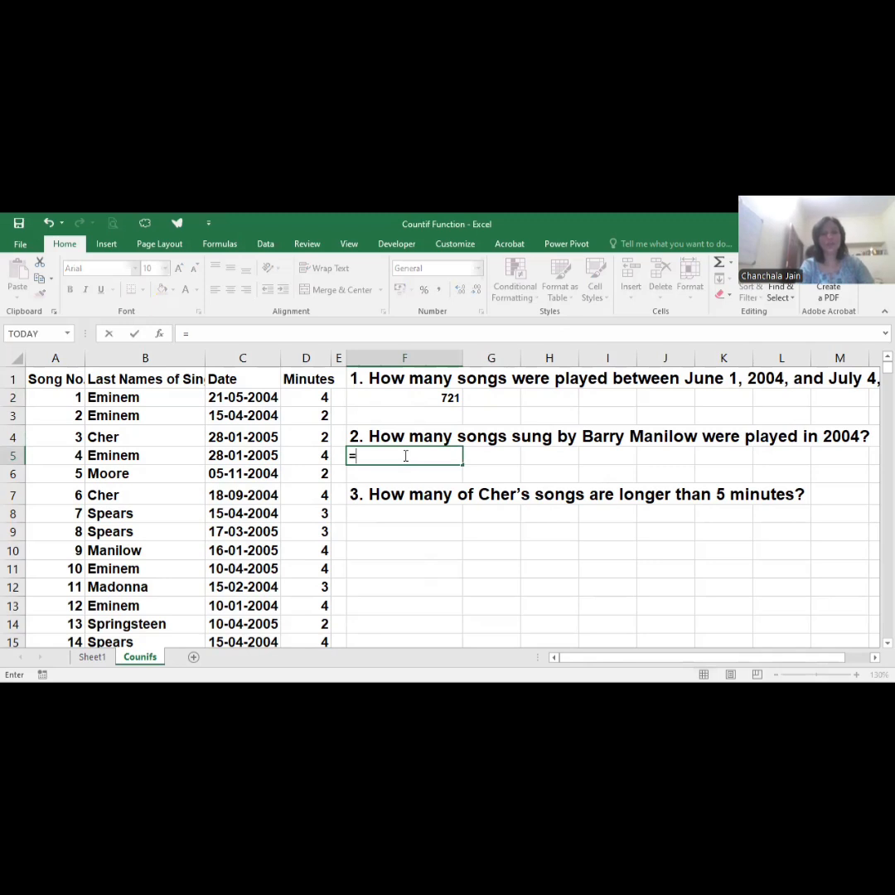
pyautogui.write('co')
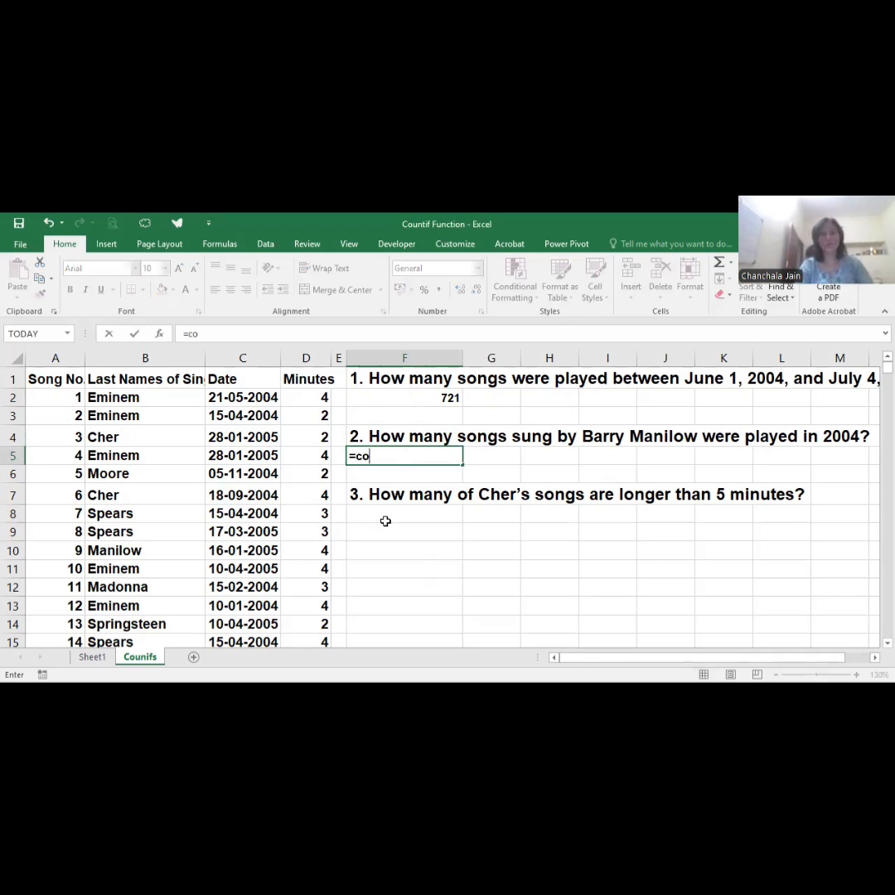
pyautogui.write('untifs(')
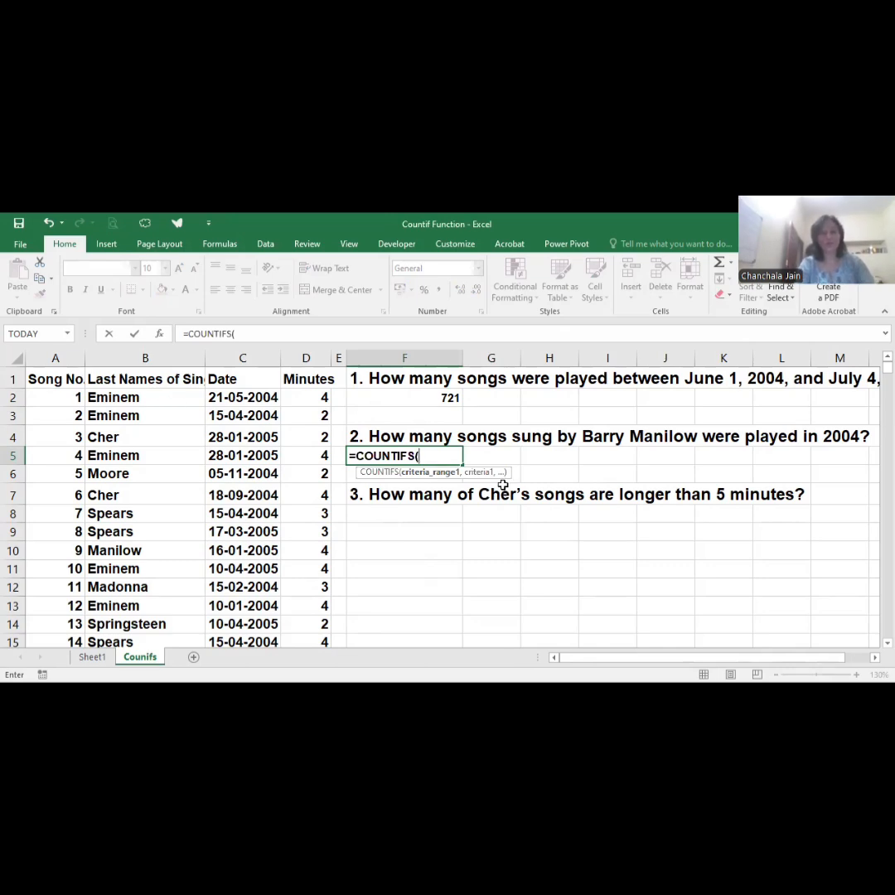
pyautogui.write('b2:b9')
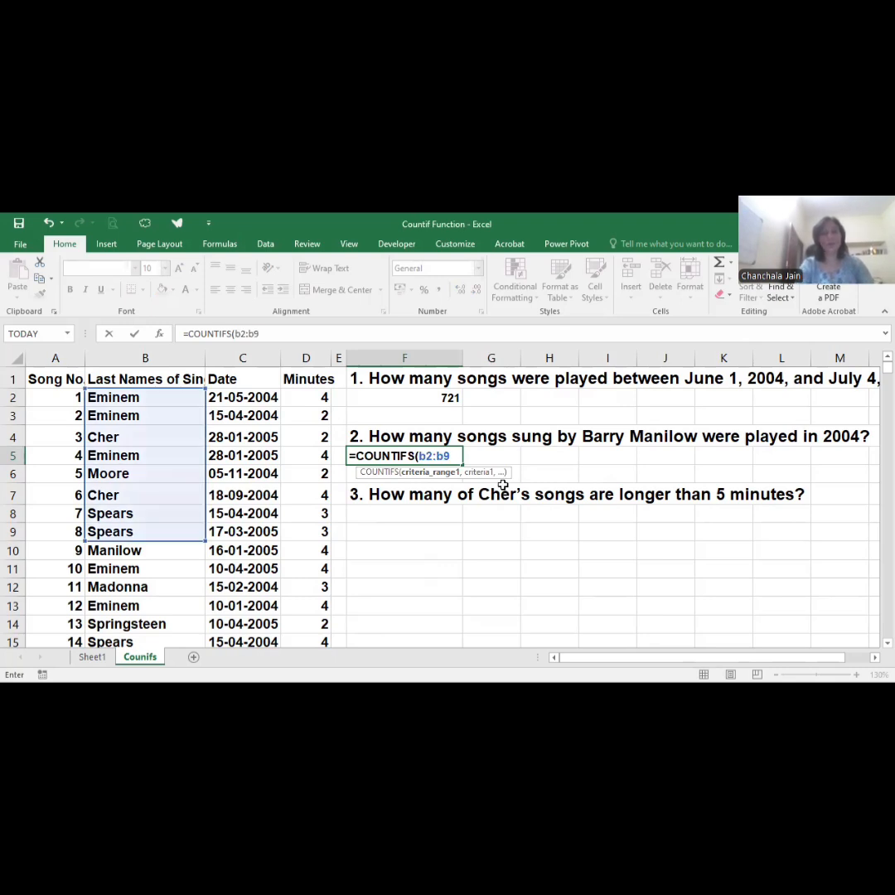
pyautogui.write('52, "')
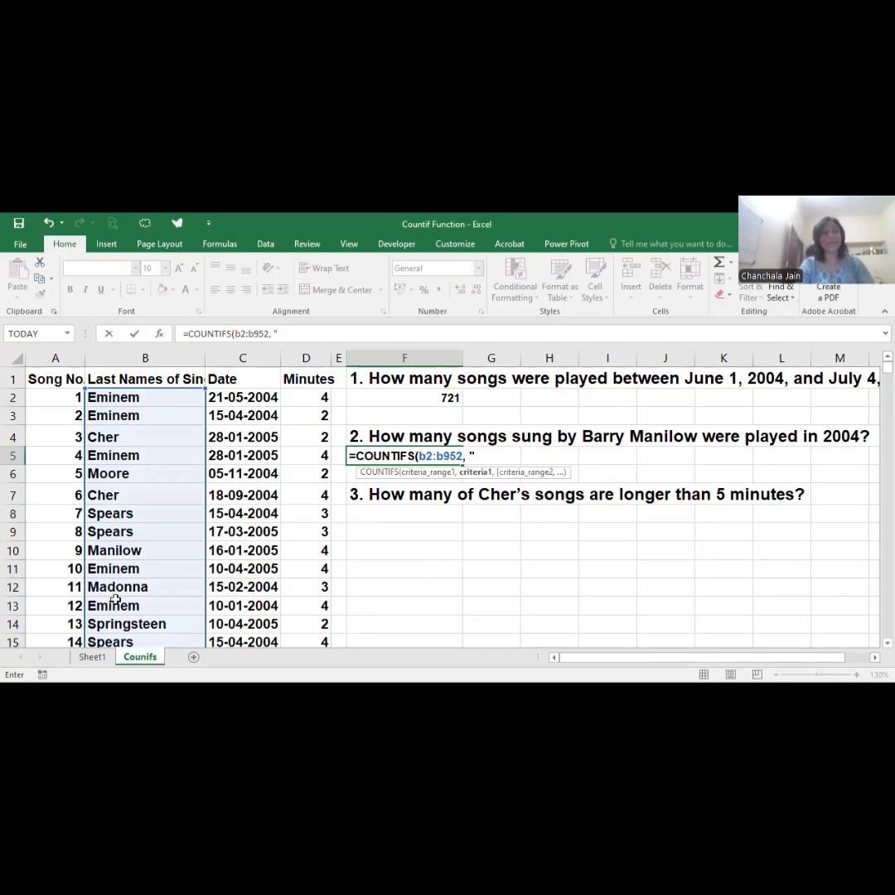
pyautogui.scroll(-1, 115, 599)
pyautogui.scroll(-2, 115, 599)
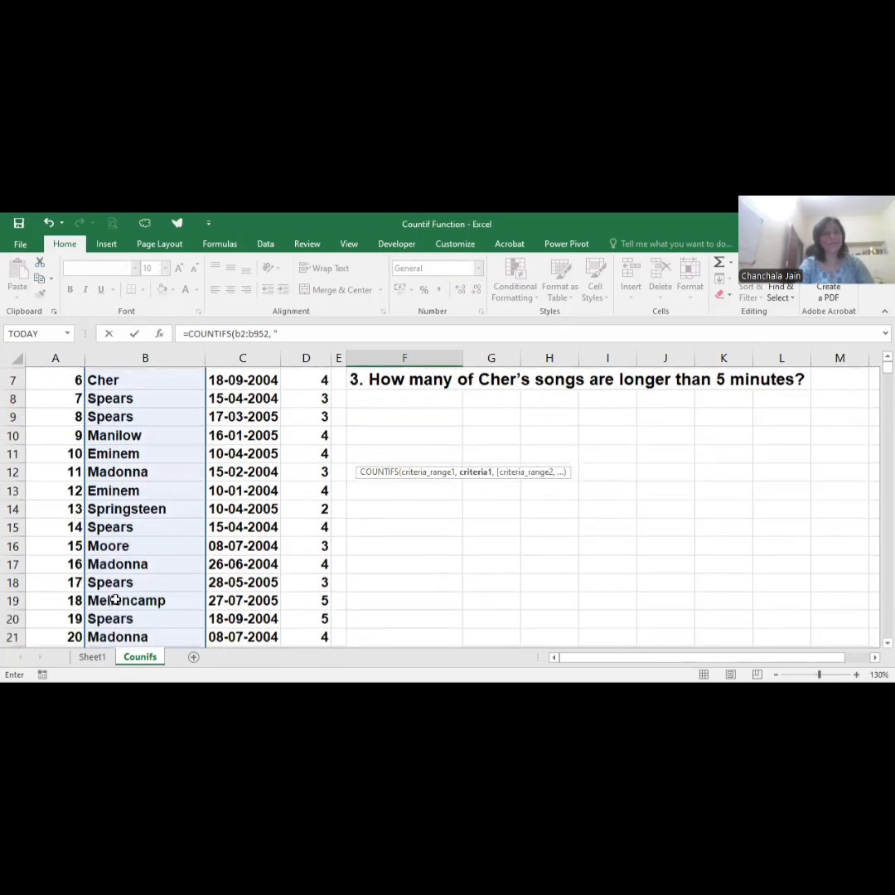
pyautogui.scroll(-1, 127, 539)
pyautogui.scroll(-2, 126, 540)
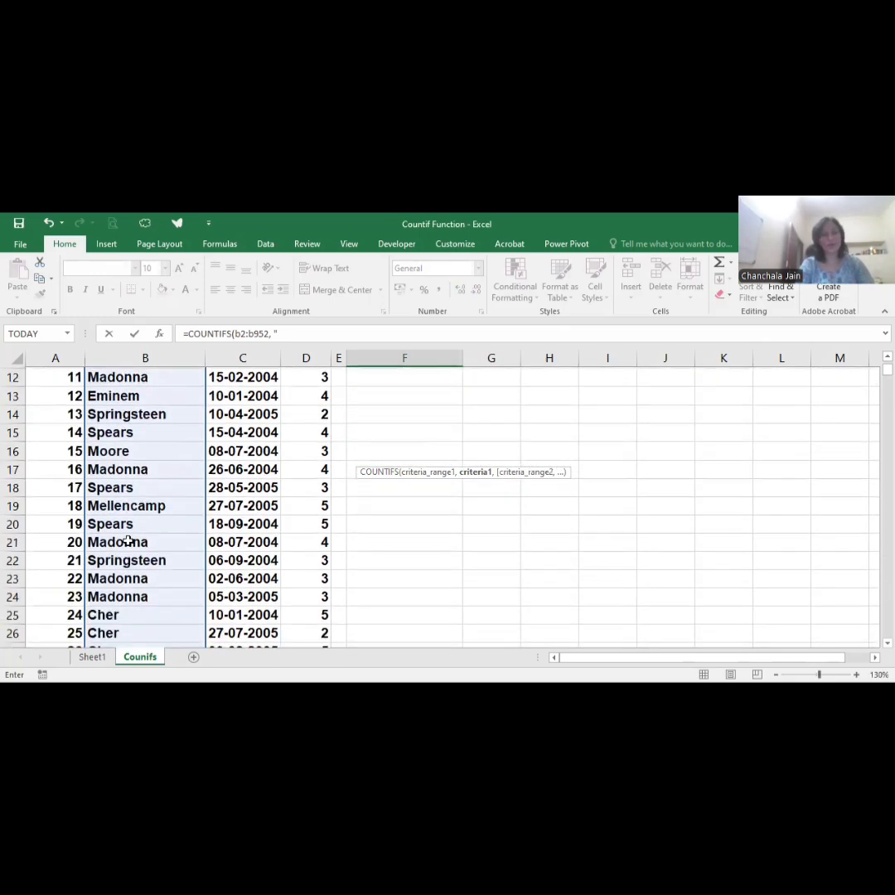
pyautogui.scroll(4, 128, 539)
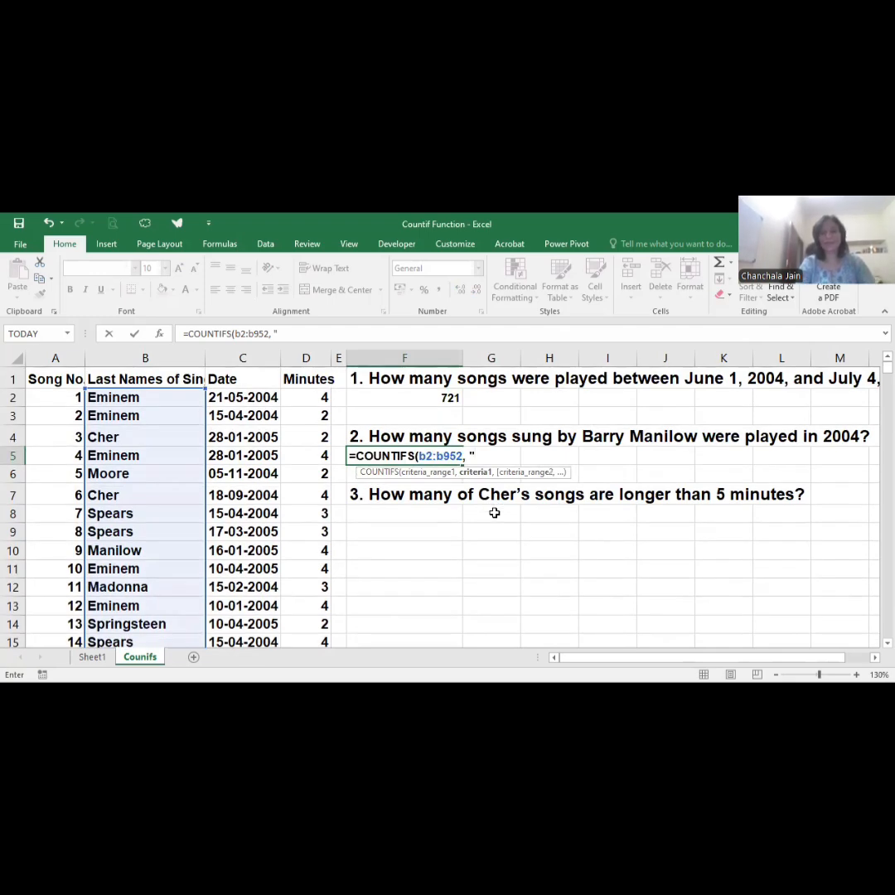
pyautogui.write('Manilow"')
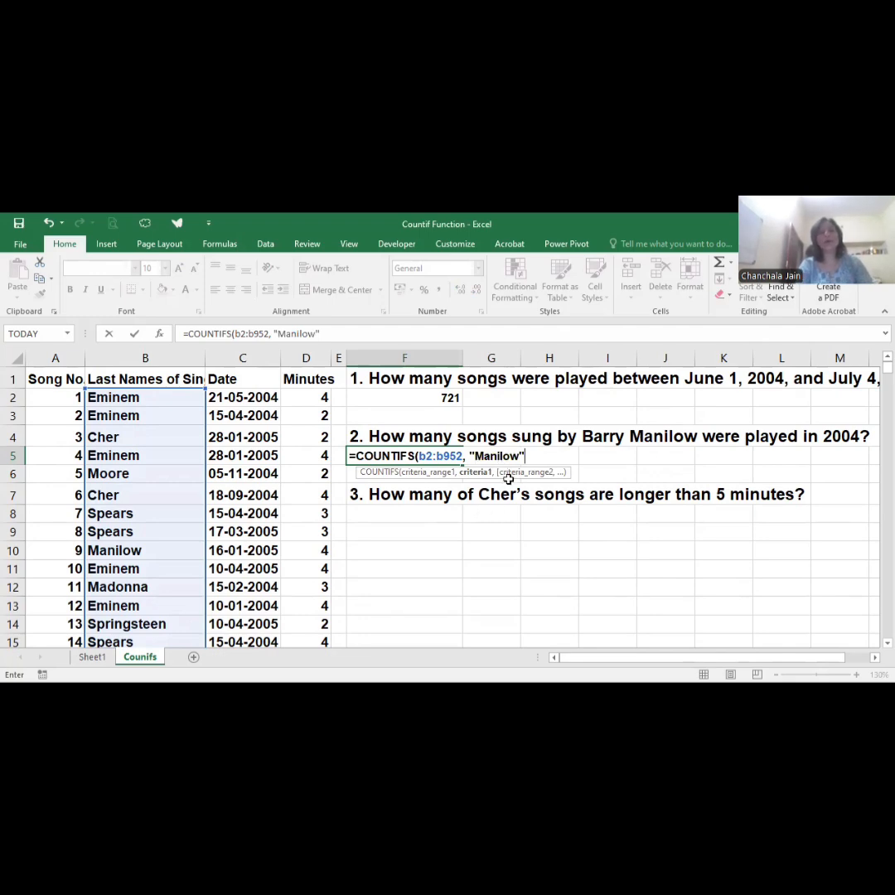
# - Add a second condition to the F5 COUNTIFS formula: range C2:C952 with the criterion ">=01-01-2004"
pyautogui.write(',')
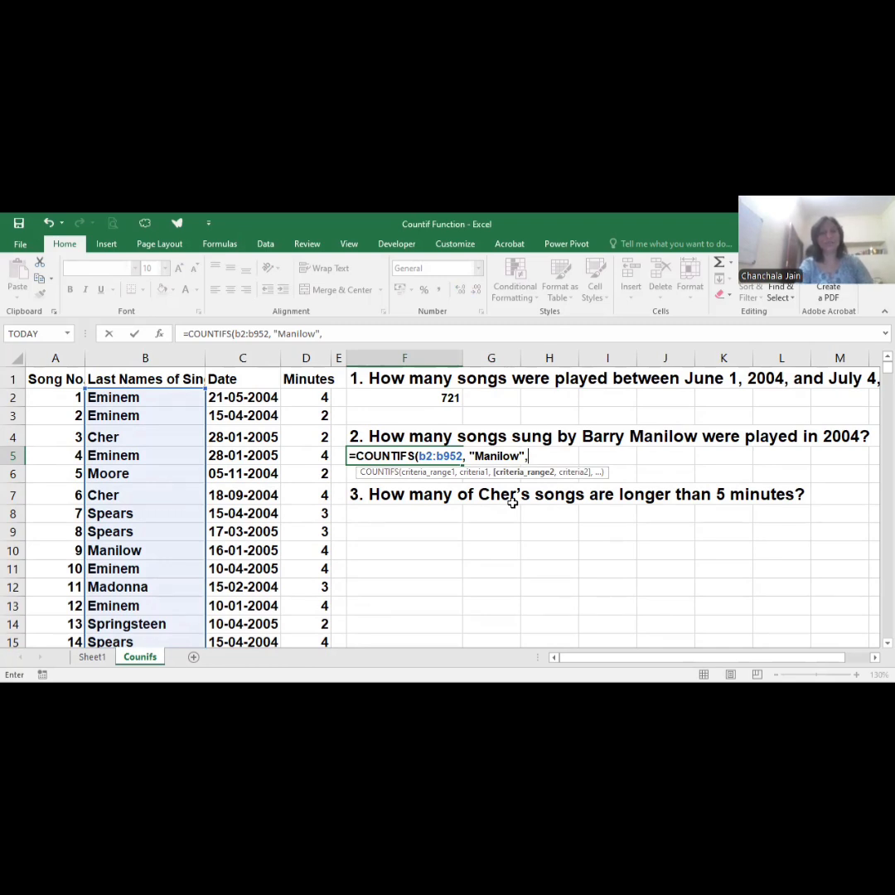
pyautogui.write('c2:c952')
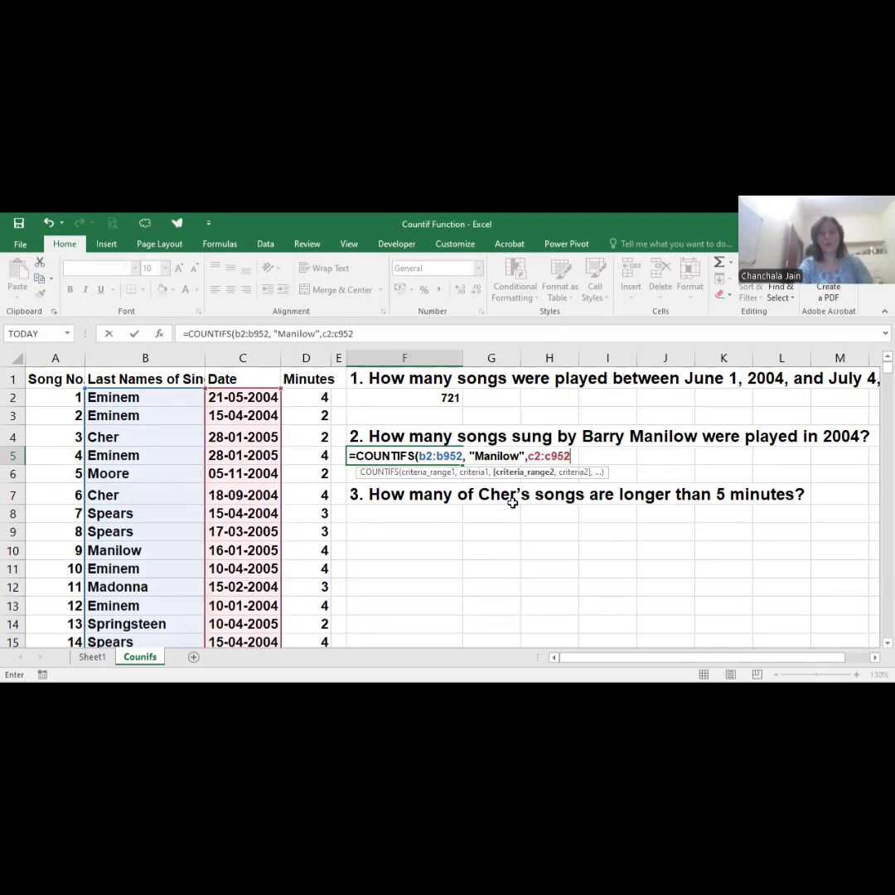
pyautogui.write(',')
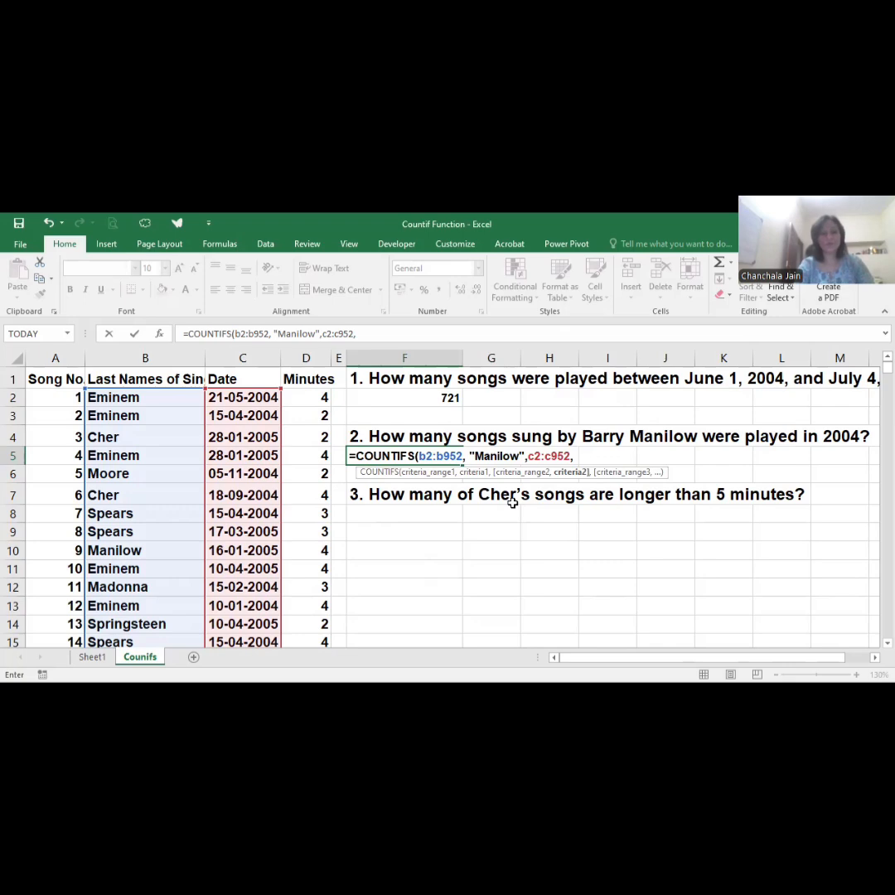
pyautogui.write('">=')
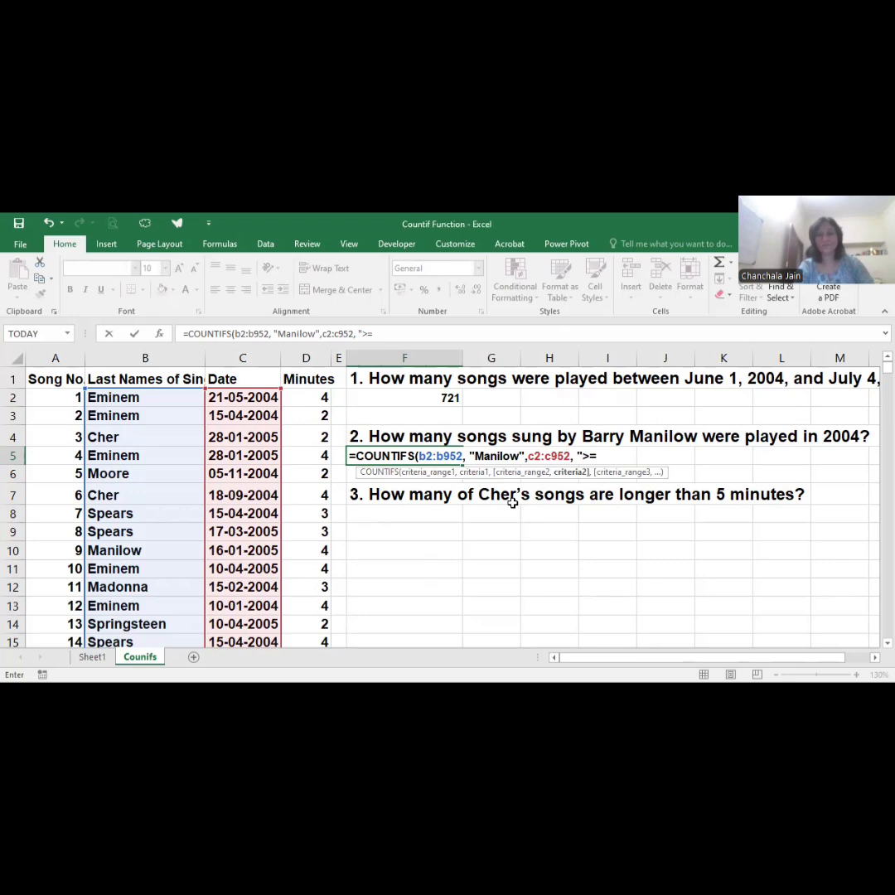
pyautogui.write('01-01-2004"')
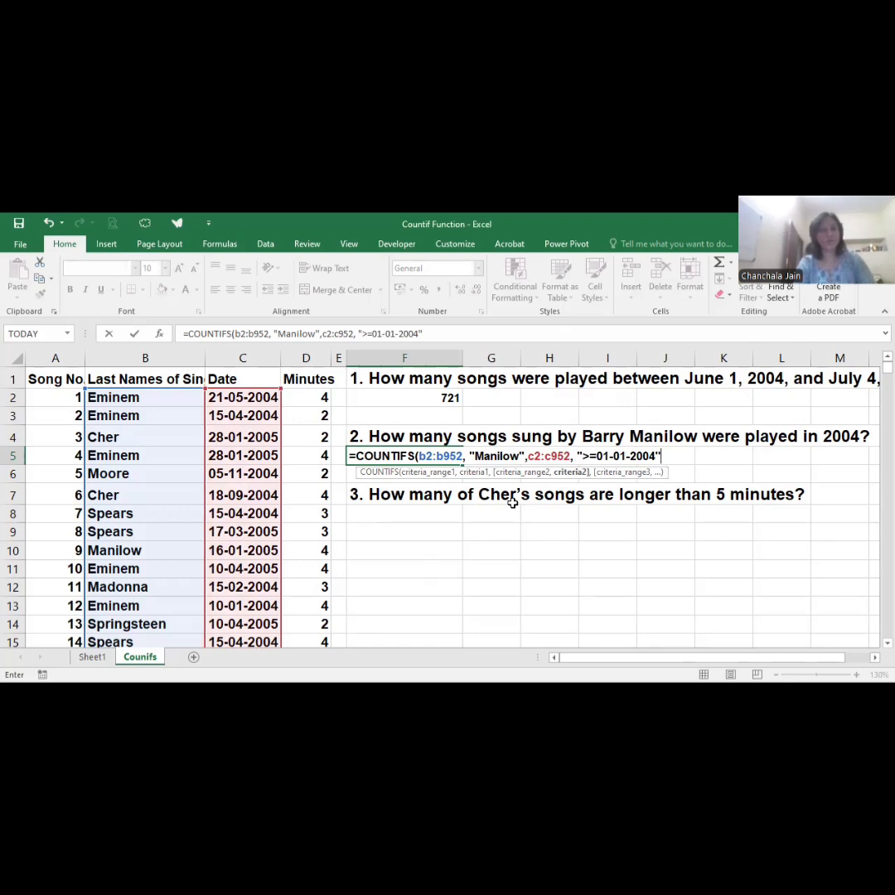
# - Complete the F5 formula with a third condition on C2:C952, "<=31-12-2004", enter it and reselect F5
pyautogui.write(',c2:c952, "')
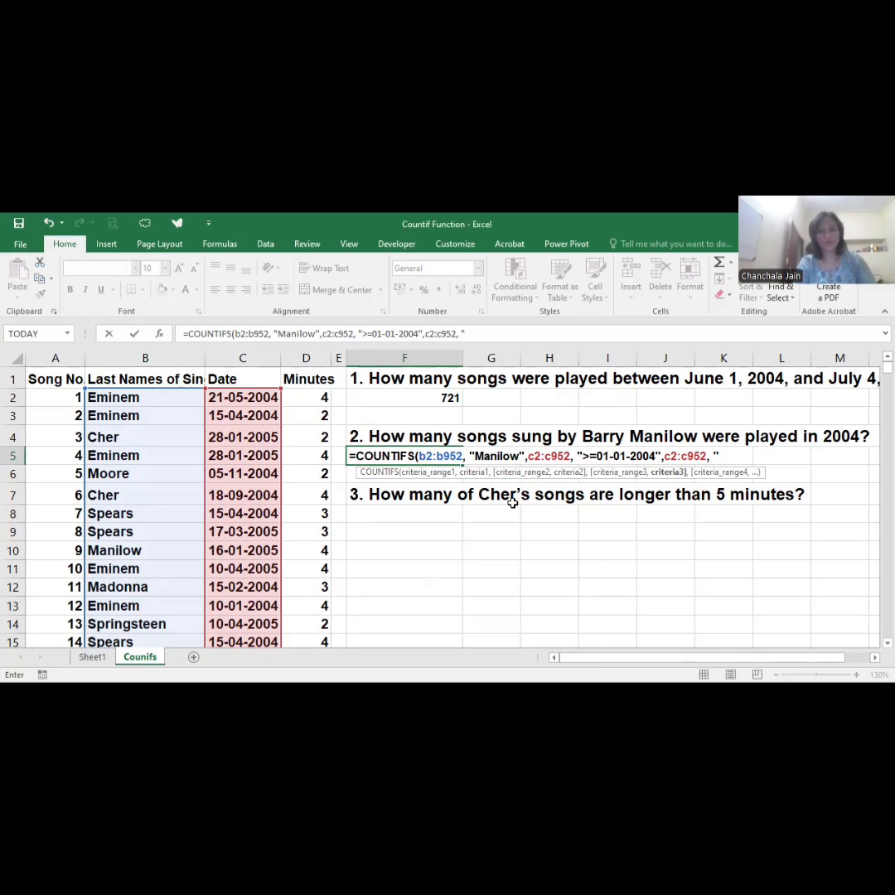
pyautogui.write('<=31-12-2004"')
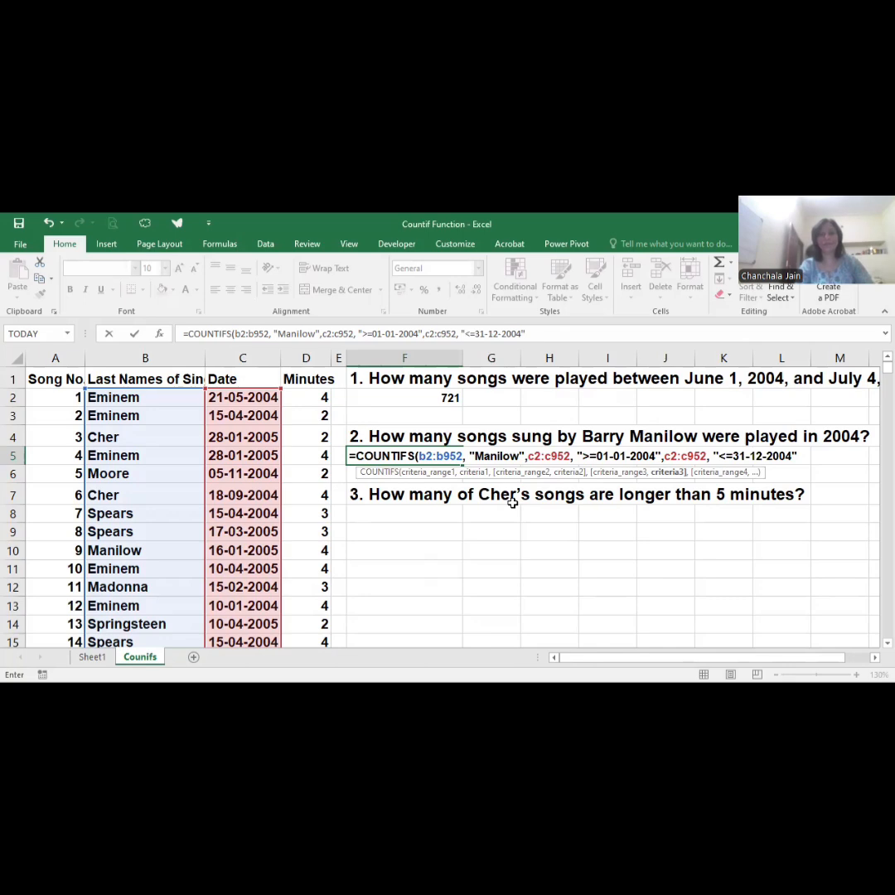
pyautogui.press('Return')
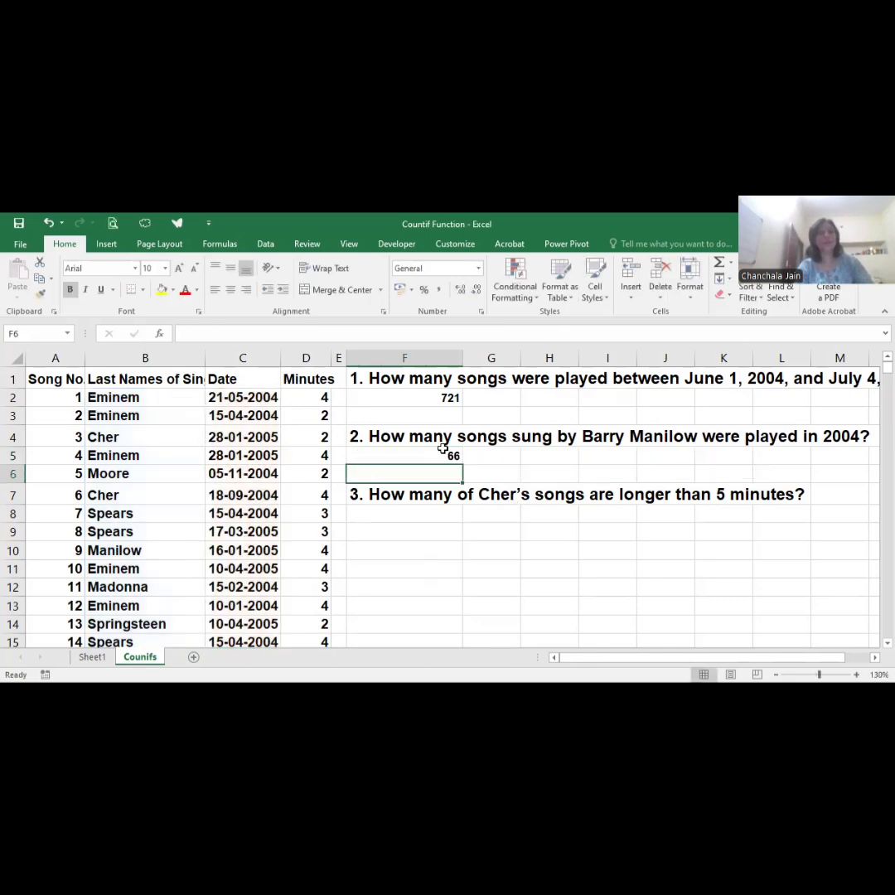
pyautogui.click(443, 448)
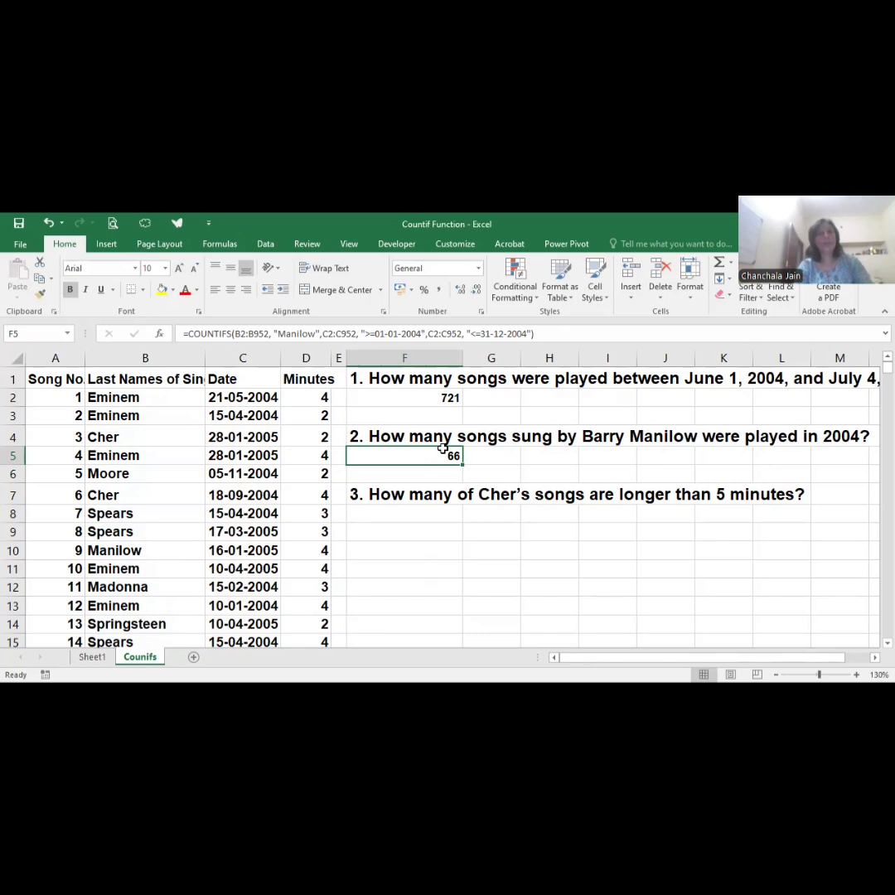
# - Start a COUNTIFS formula in F8 with criteria range B2:B952 and the criterion "Cher"
pyautogui.click(434, 515)
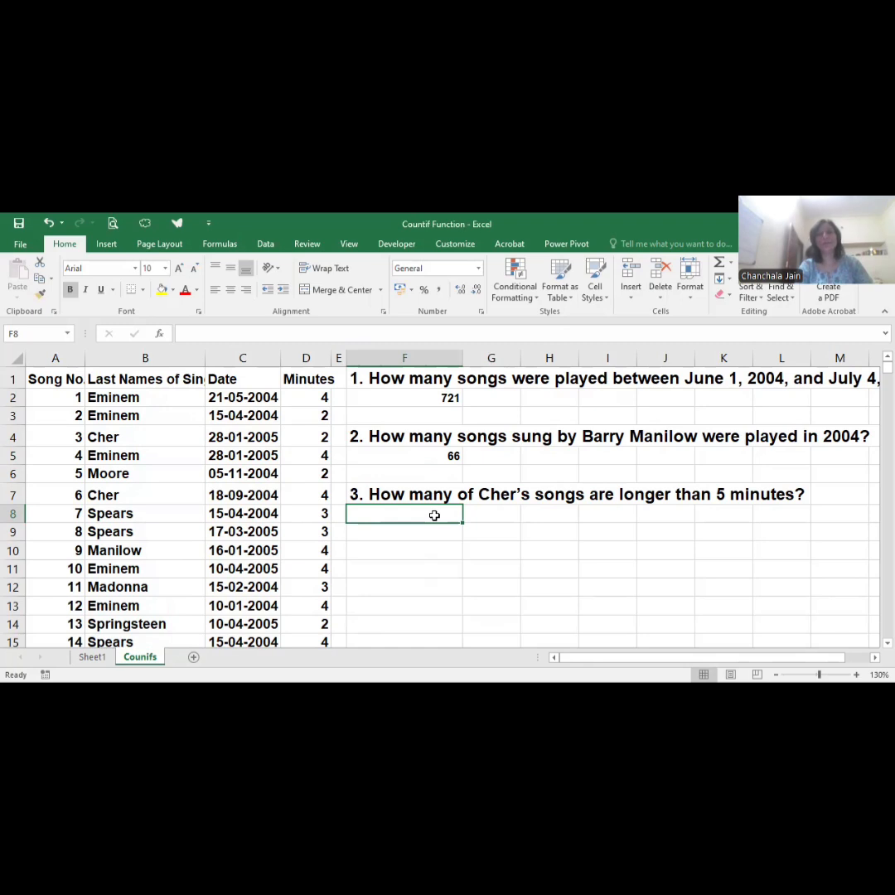
pyautogui.write('=')
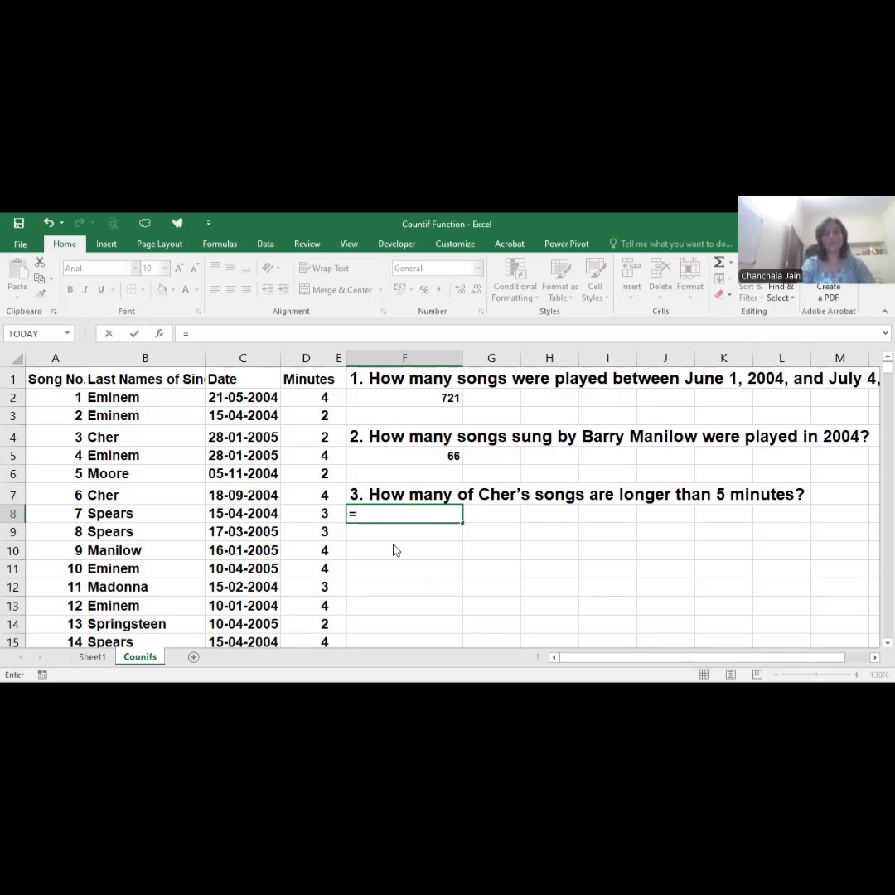
pyautogui.write('COUNTIFS(')
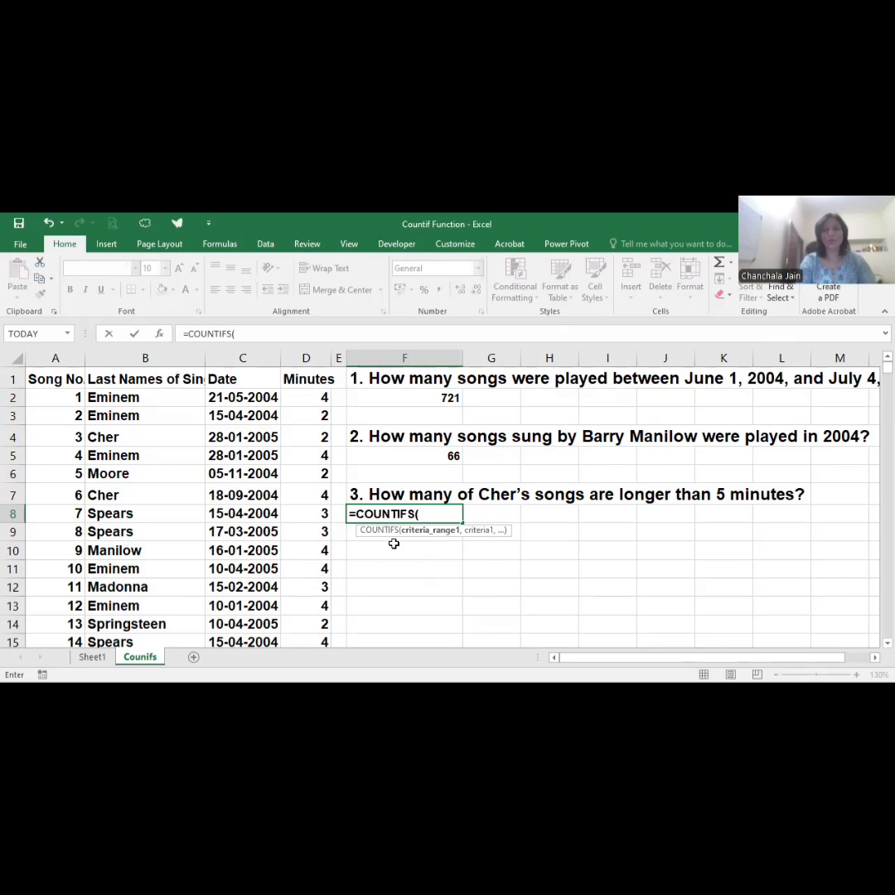
pyautogui.write('b2:b952, "Cher"')
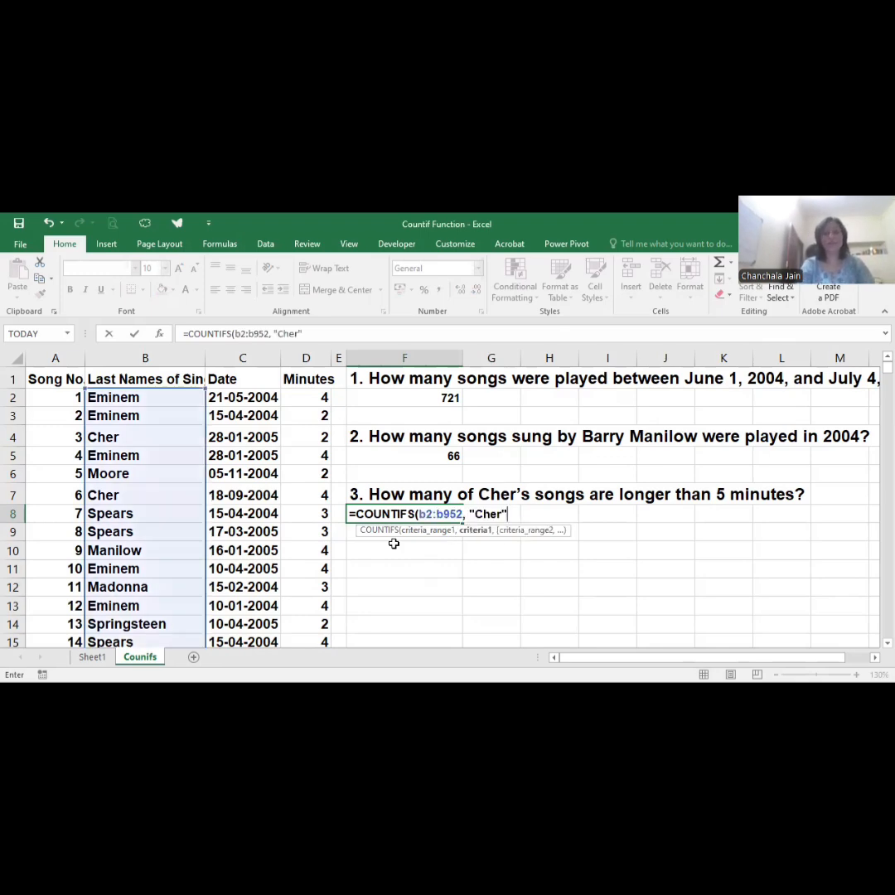
# - Complete the F8 formula with a second condition on D2:D952, ">5", enter it and reselect F8
pyautogui.write(',')
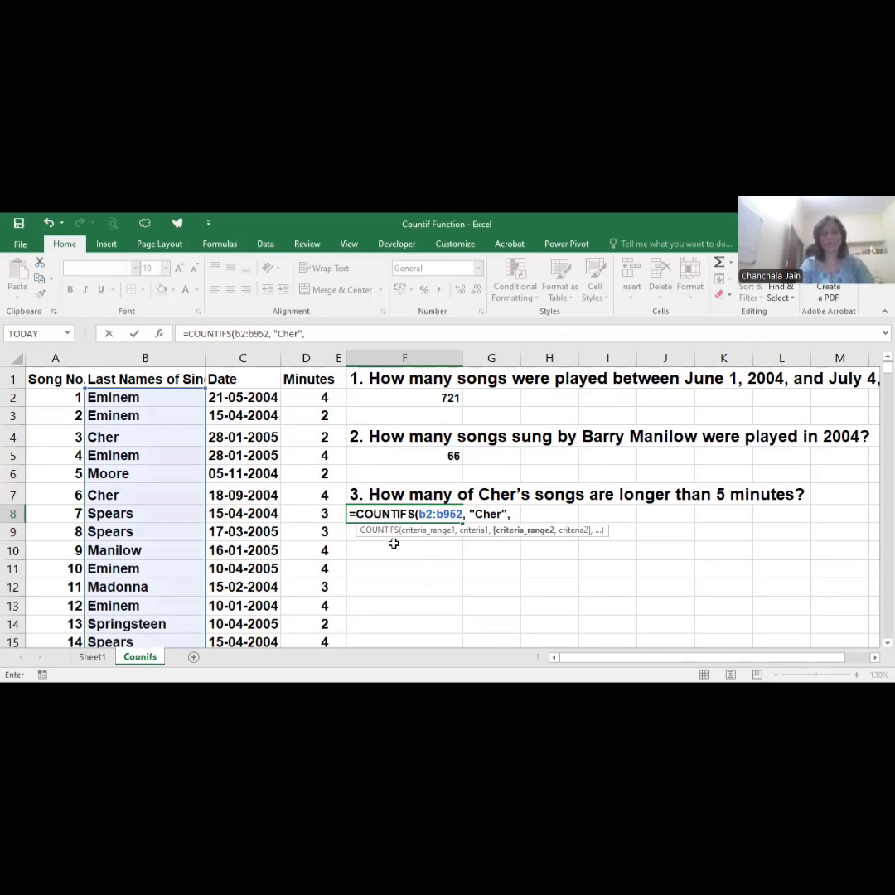
pyautogui.write('d2')
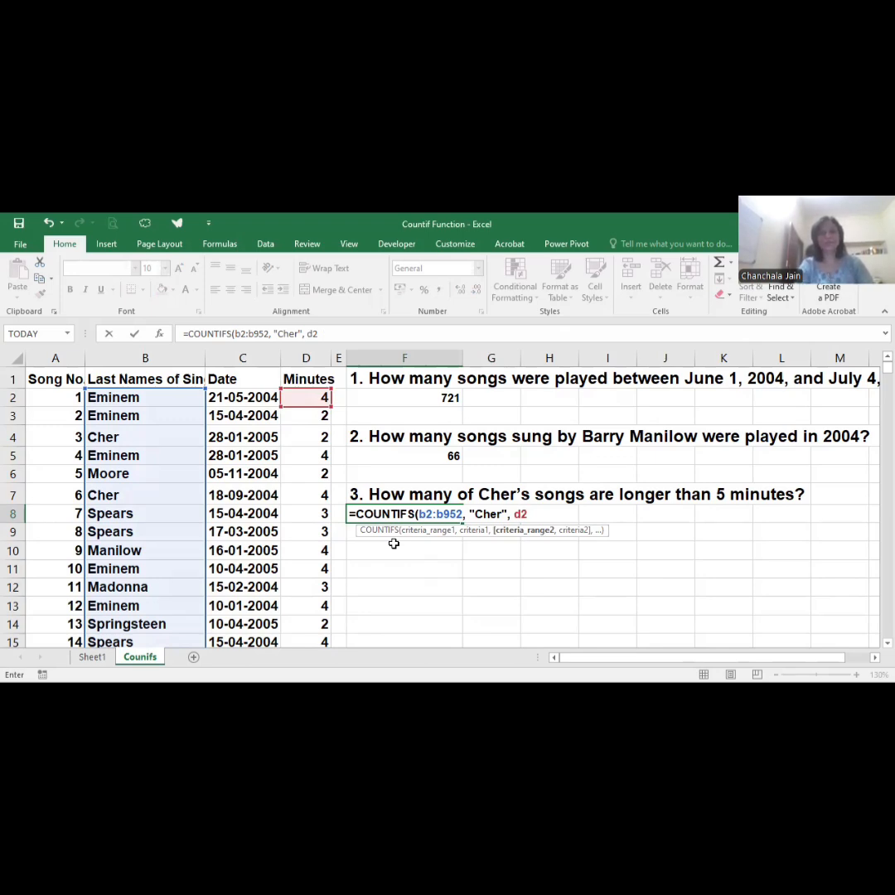
pyautogui.write(':d952, "')
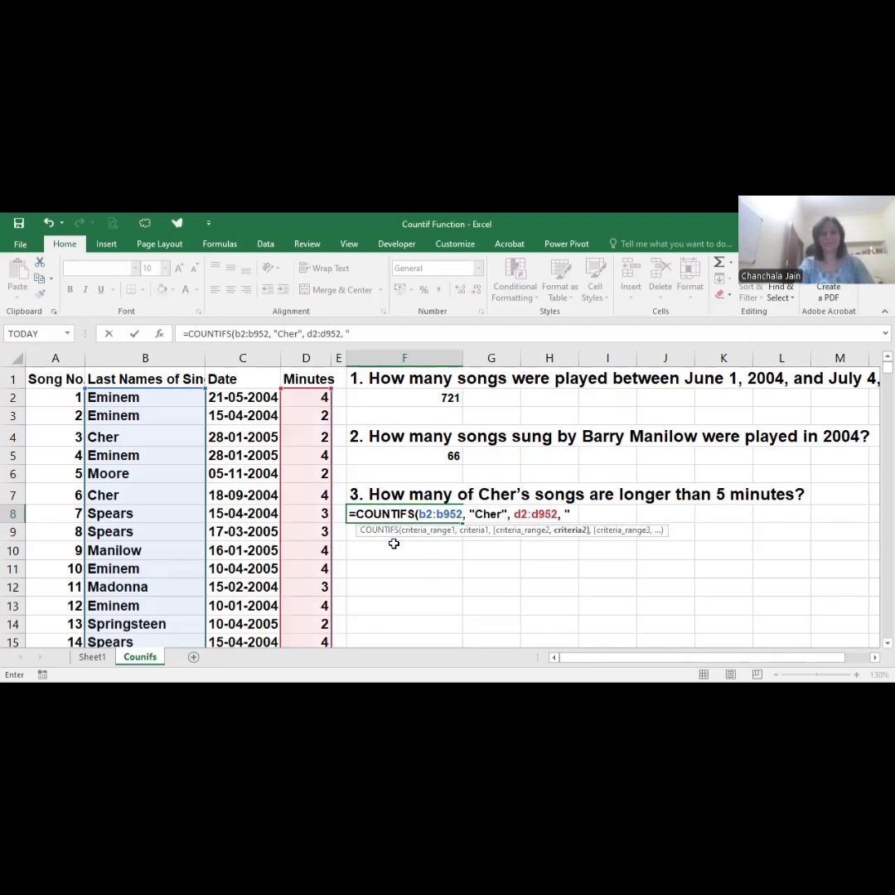
pyautogui.write('>5"')
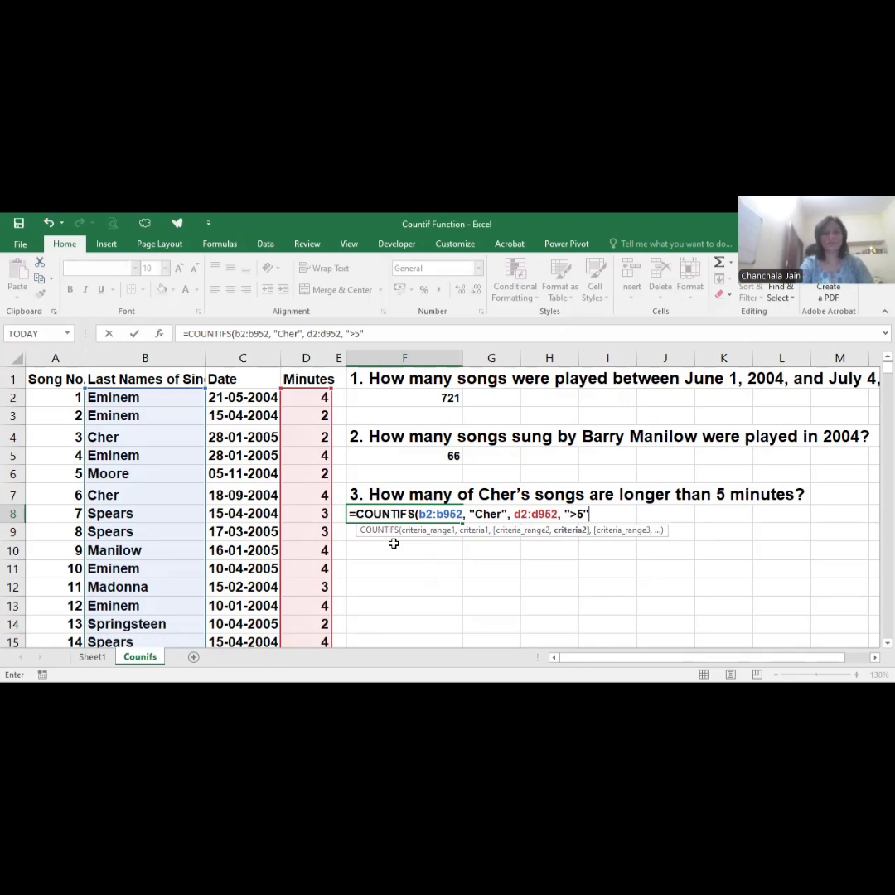
pyautogui.write(')')
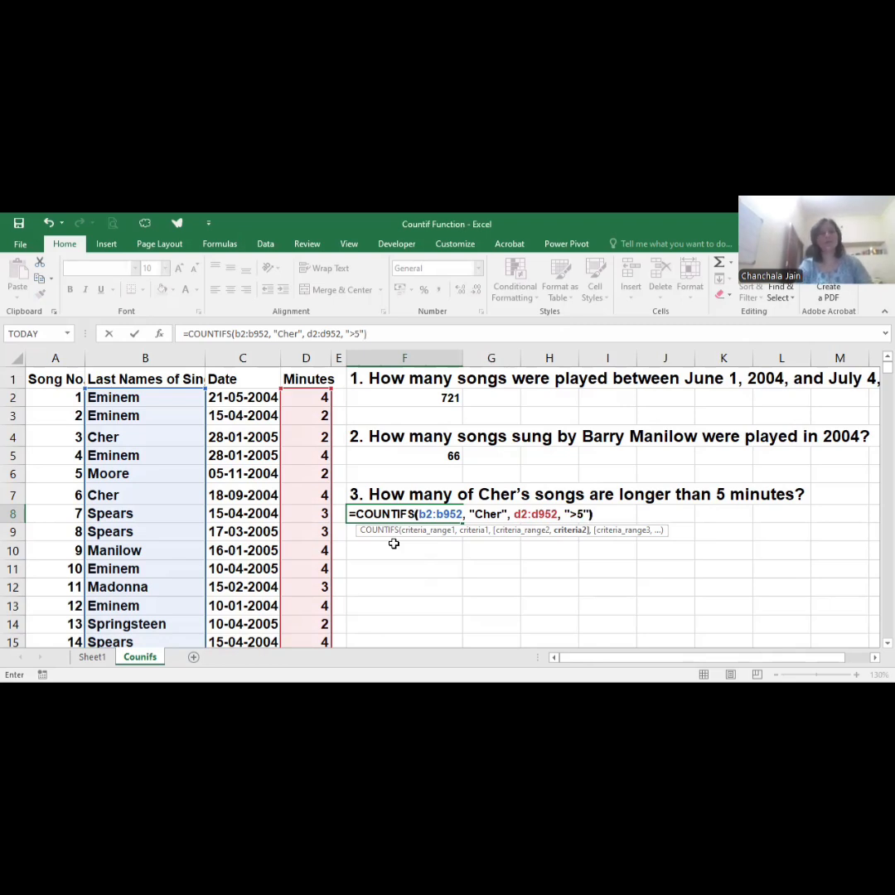
pyautogui.press('Return')
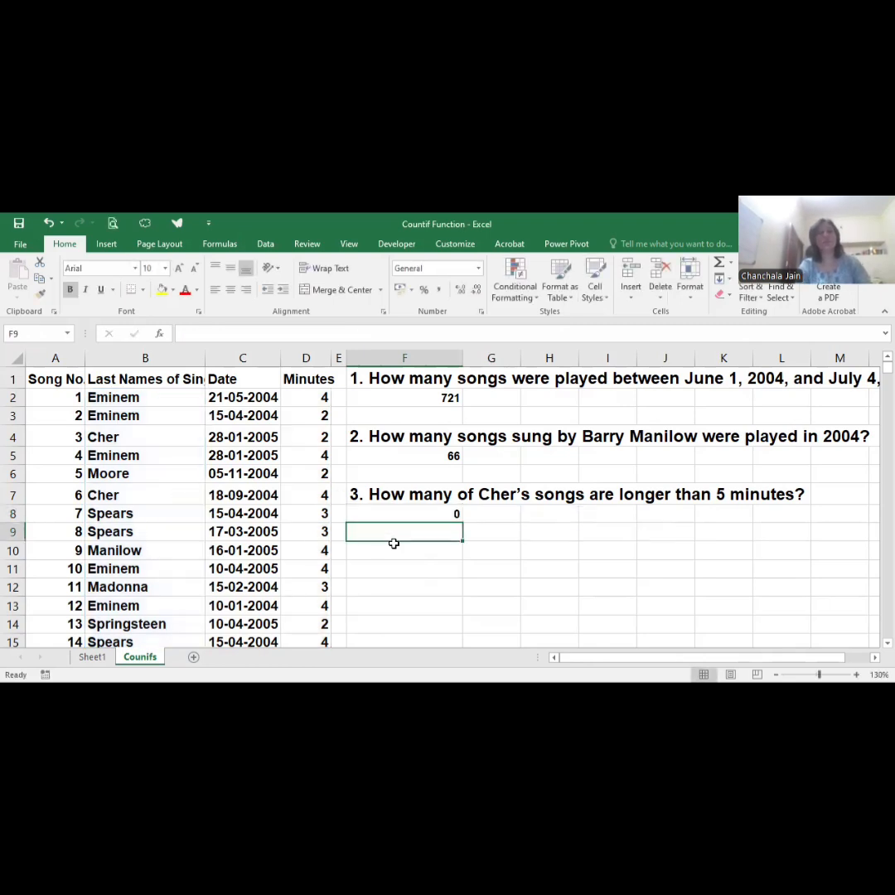
pyautogui.click(410, 514)
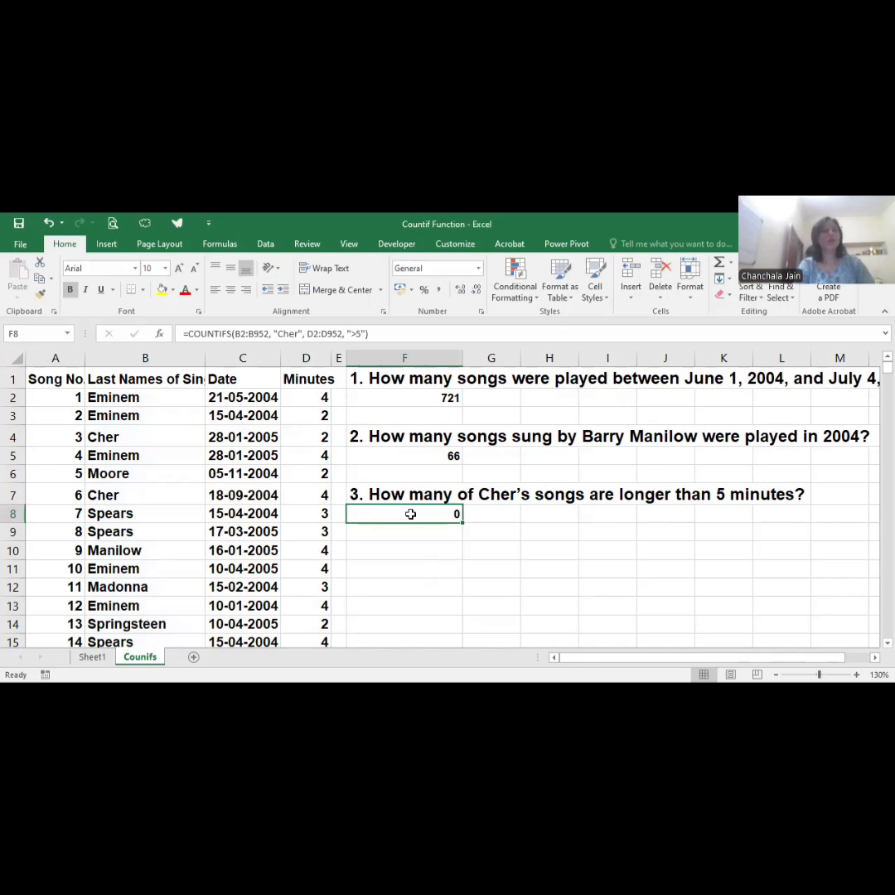